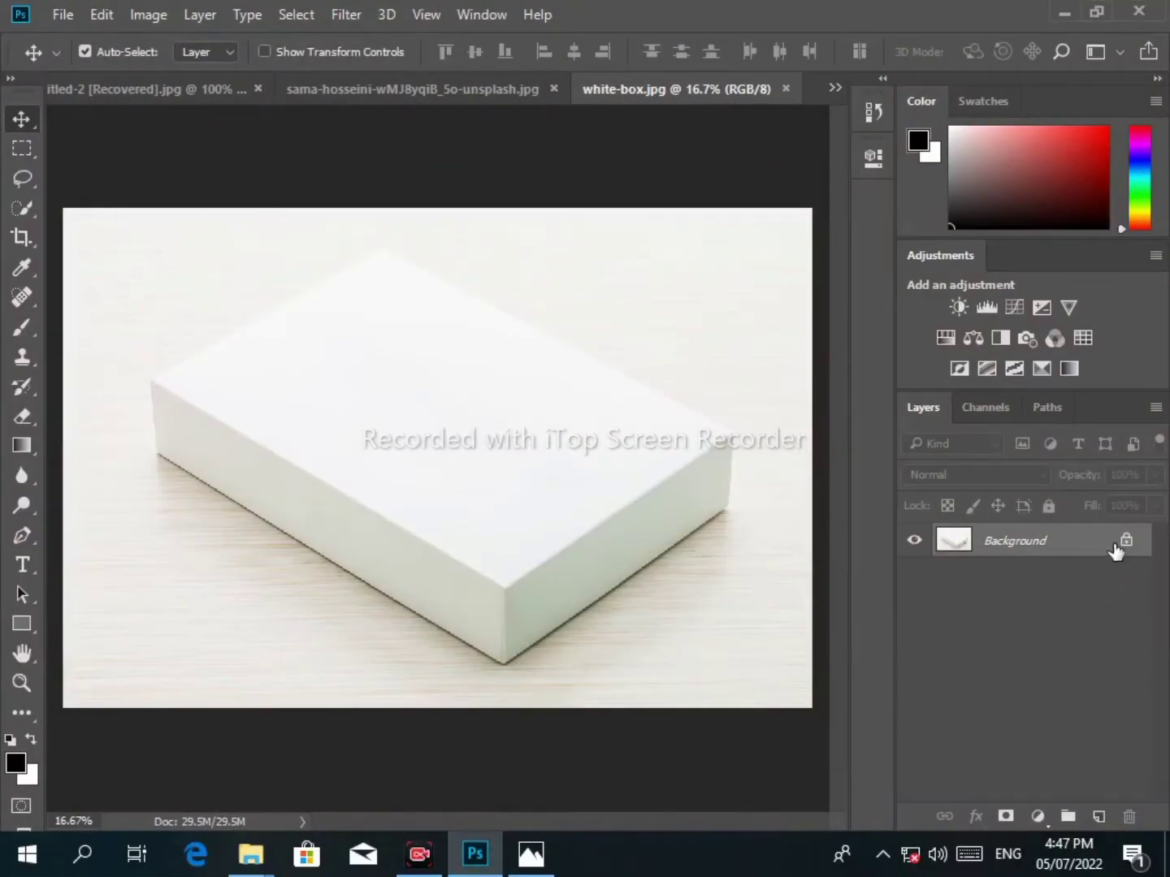
Step: Convert the Background into Layer 0 and add an empty Layer 1 above it
double_click(1116, 551)
left_click(772, 277)
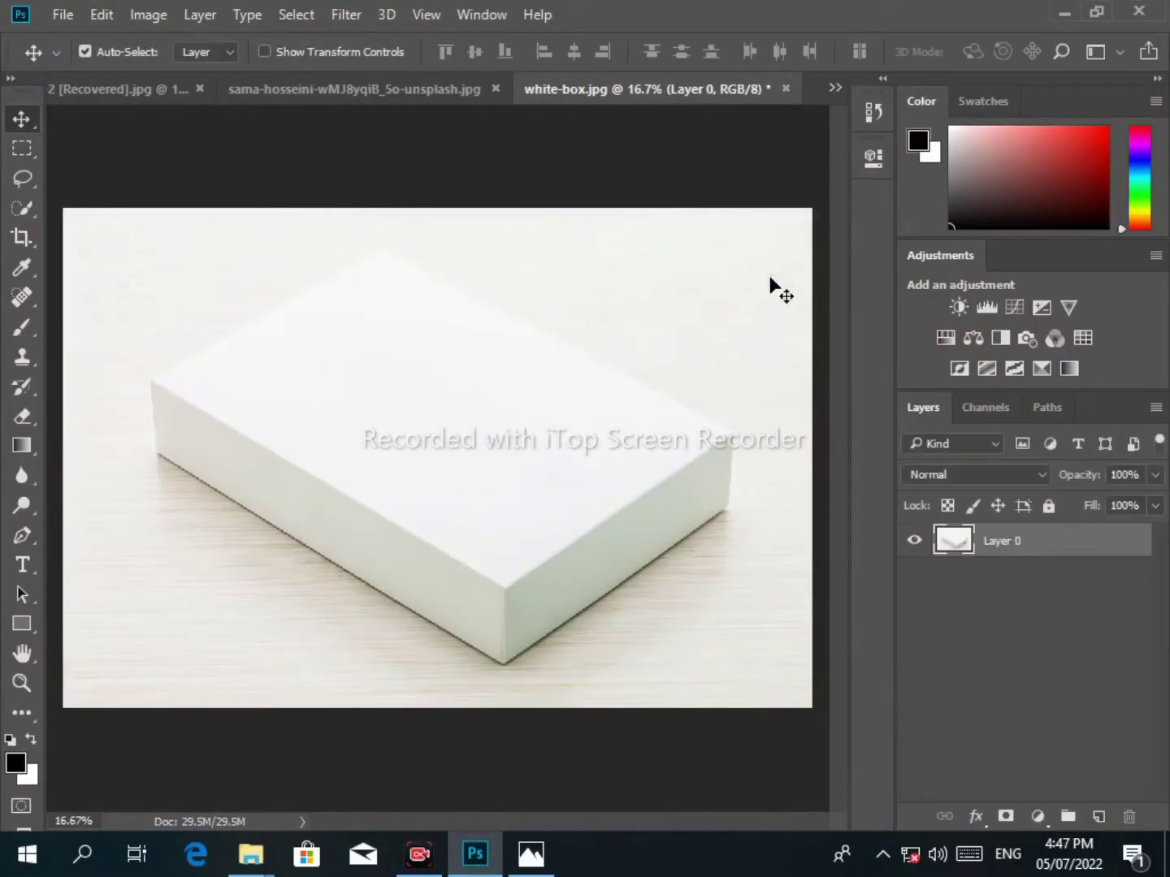
left_click(1097, 819)
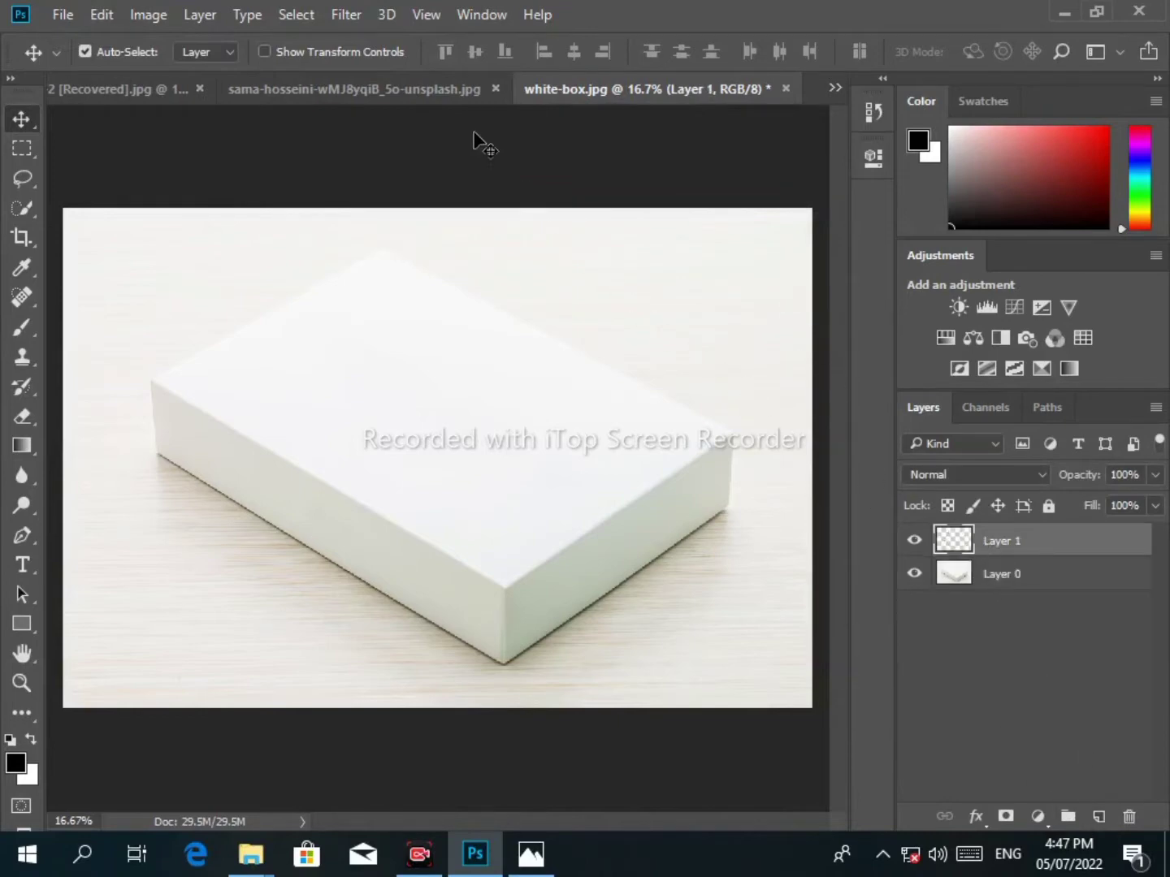
left_click(347, 15)
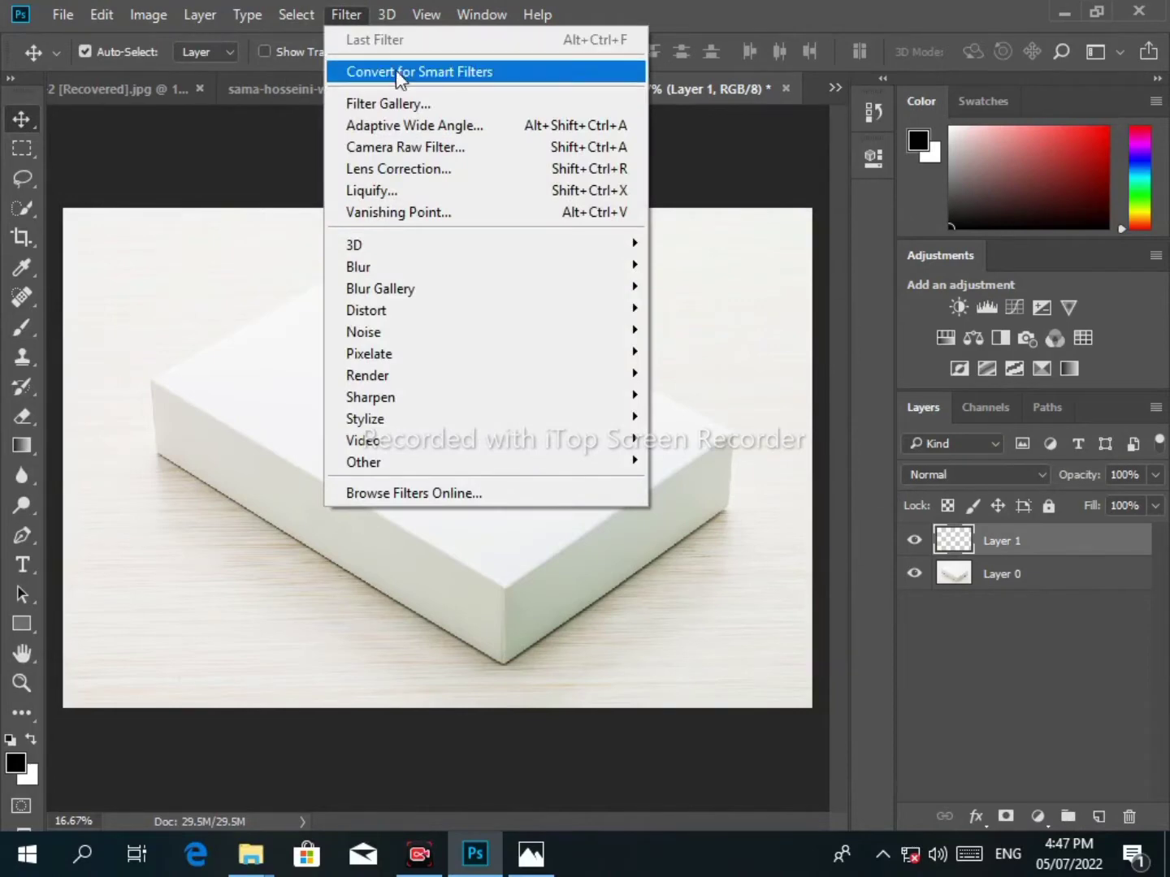
Step: Open Filter > Vanishing Point and zoom into the box's back corner
left_click(445, 218)
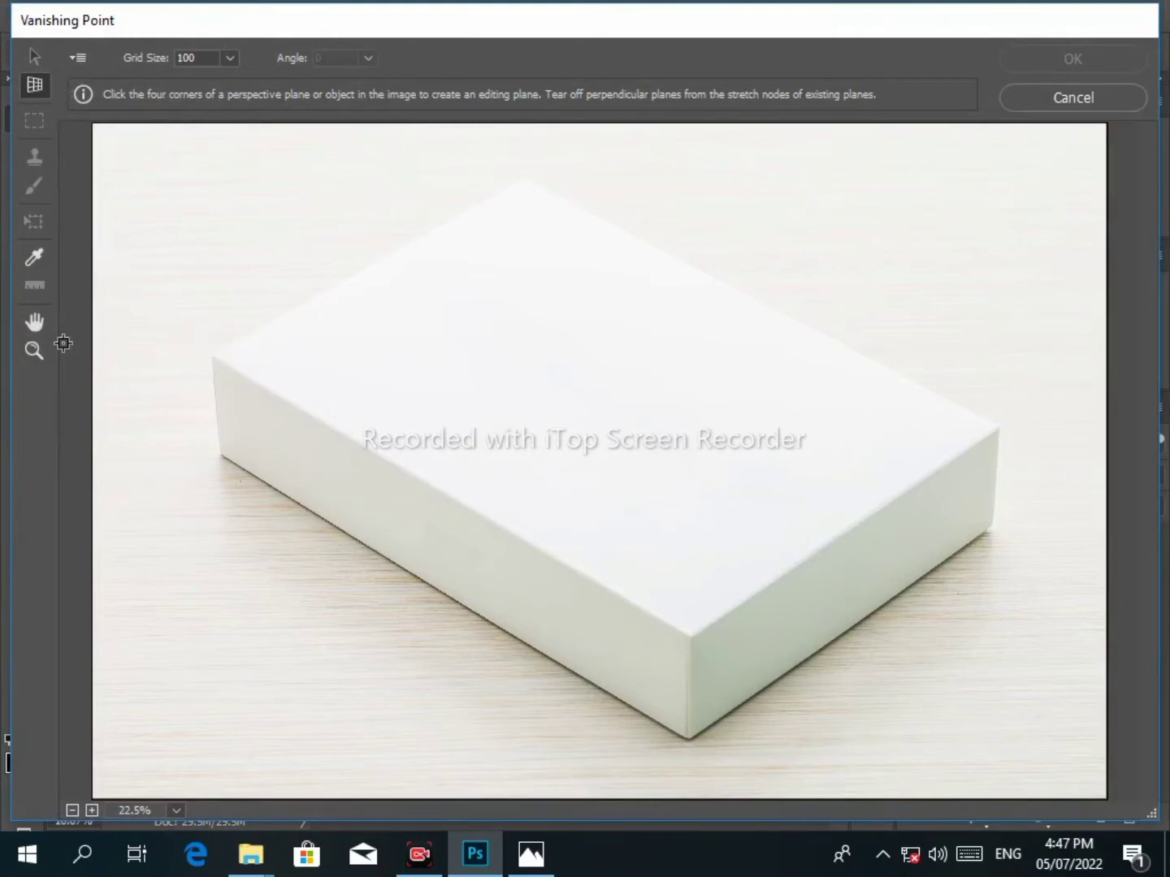
left_click(34, 351)
left_click(561, 256)
left_click(554, 222)
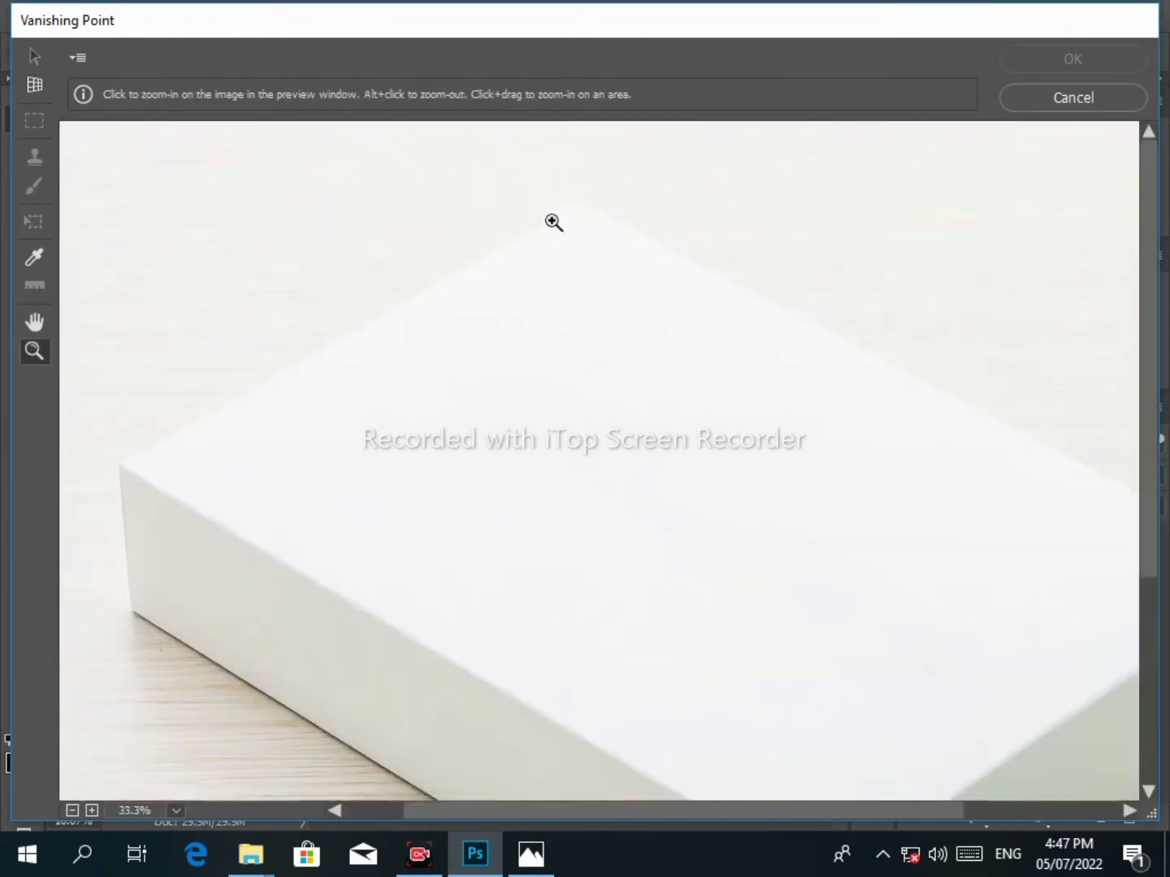
left_click(638, 324)
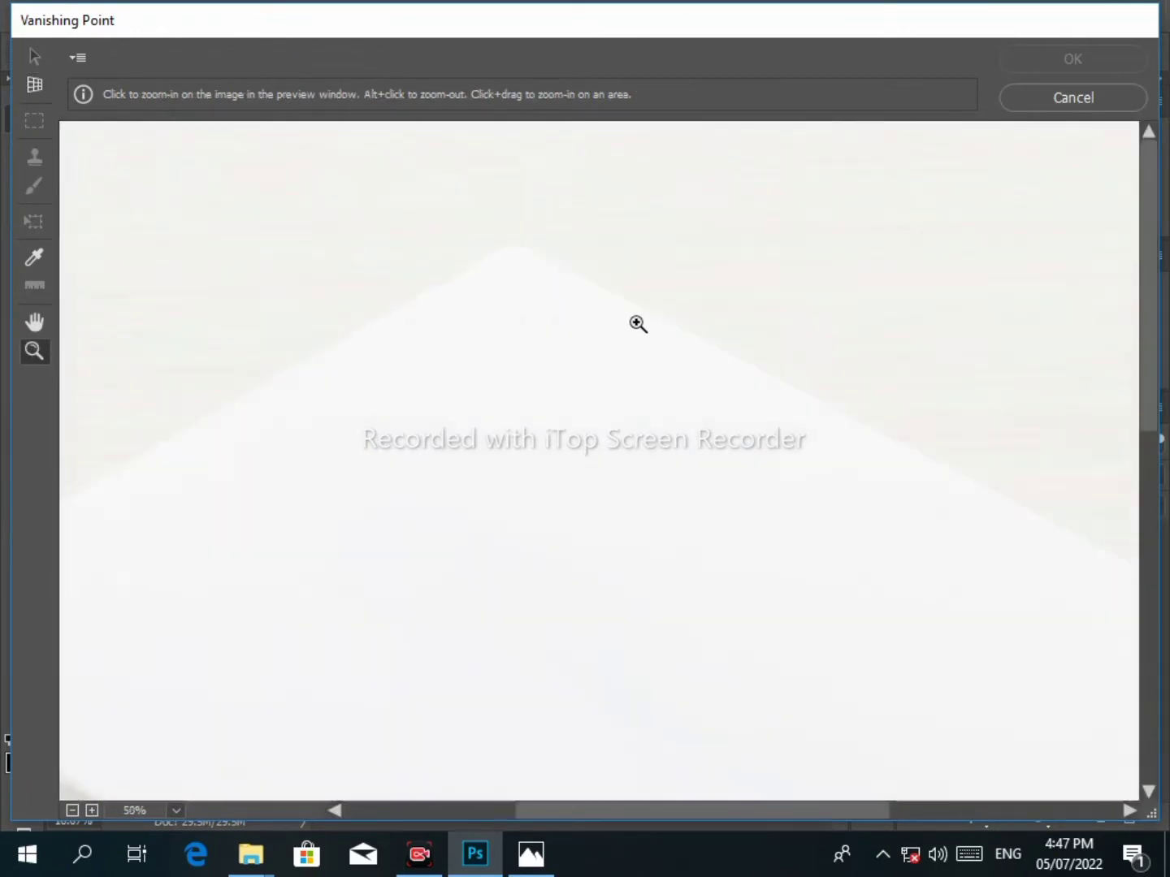
key("h")
mouse_move(529, 357)
left_mouse_down()
mouse_move(676, 334)
mouse_move(739, 348)
left_mouse_up()
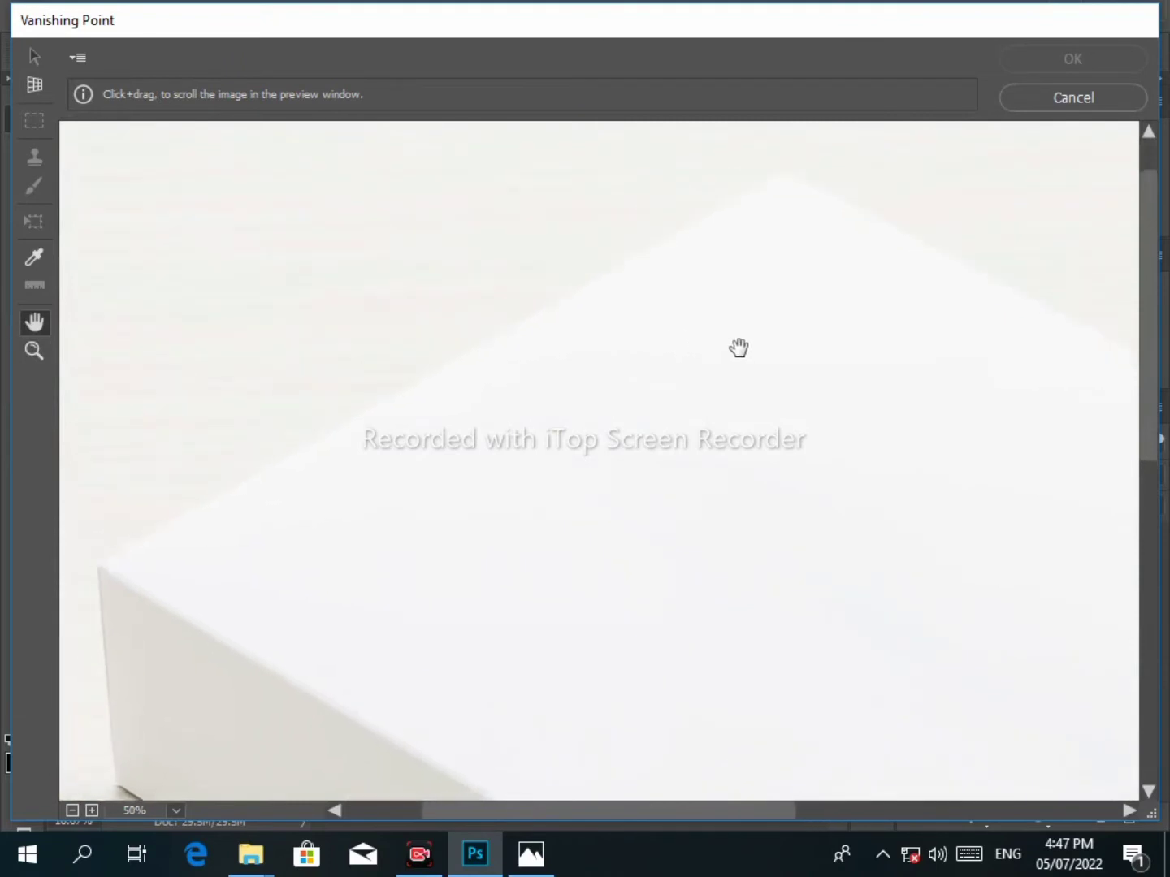
Step: Start a perspective plane at the box top's left corner, then pan to its right corner
key("z")
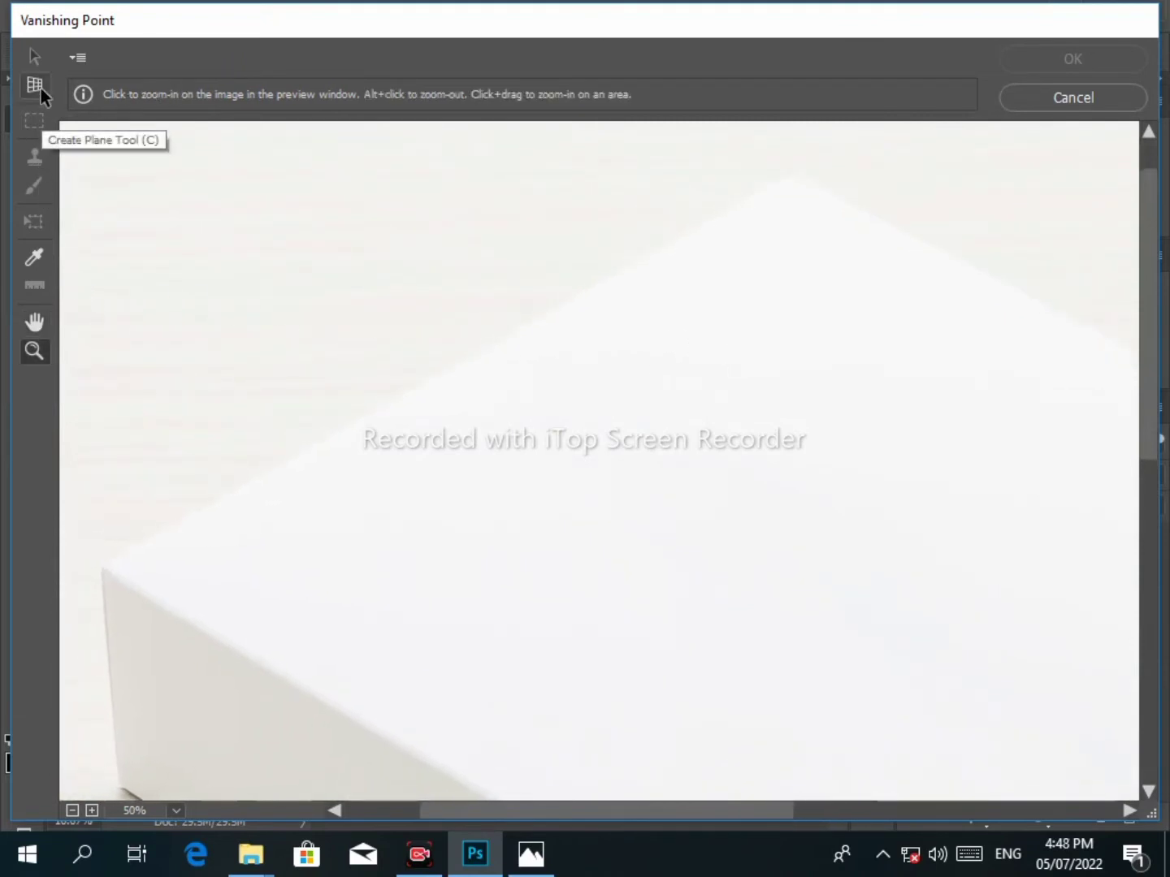
left_click(35, 86)
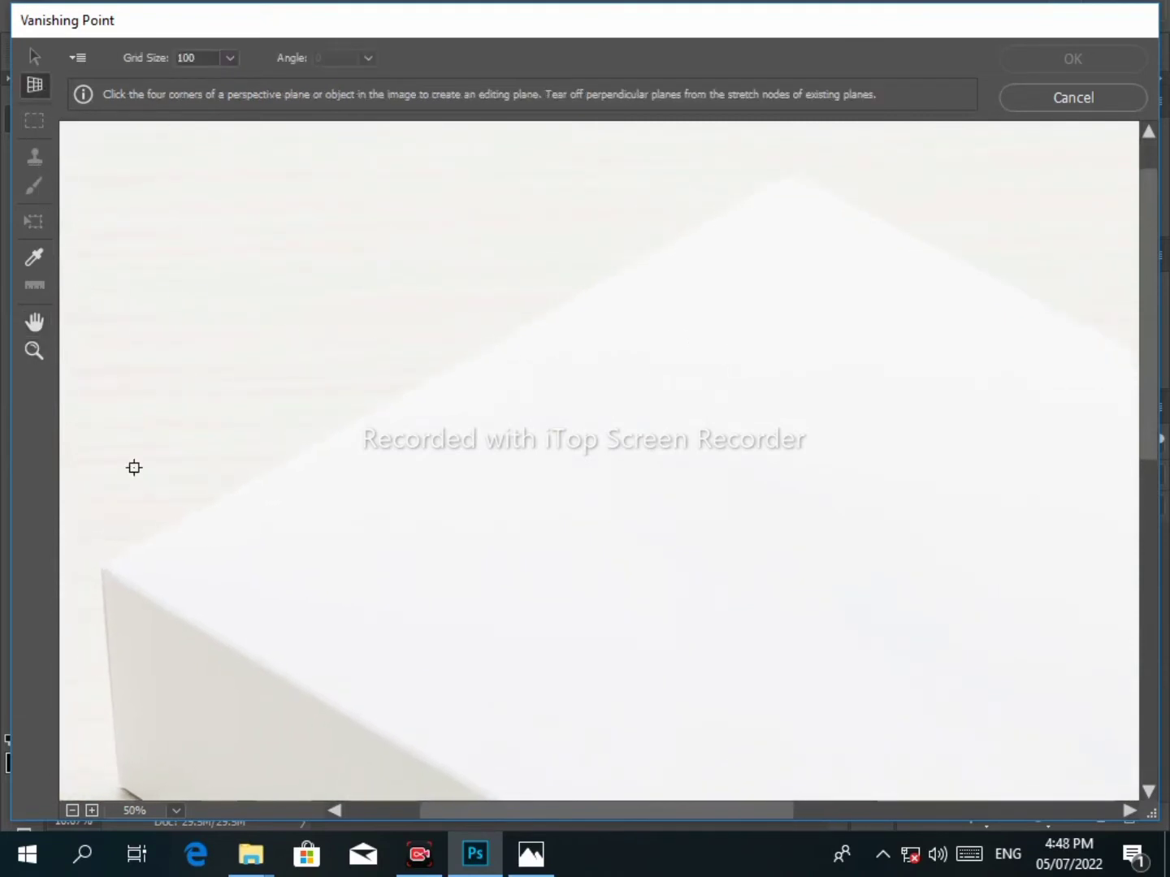
left_click(109, 567)
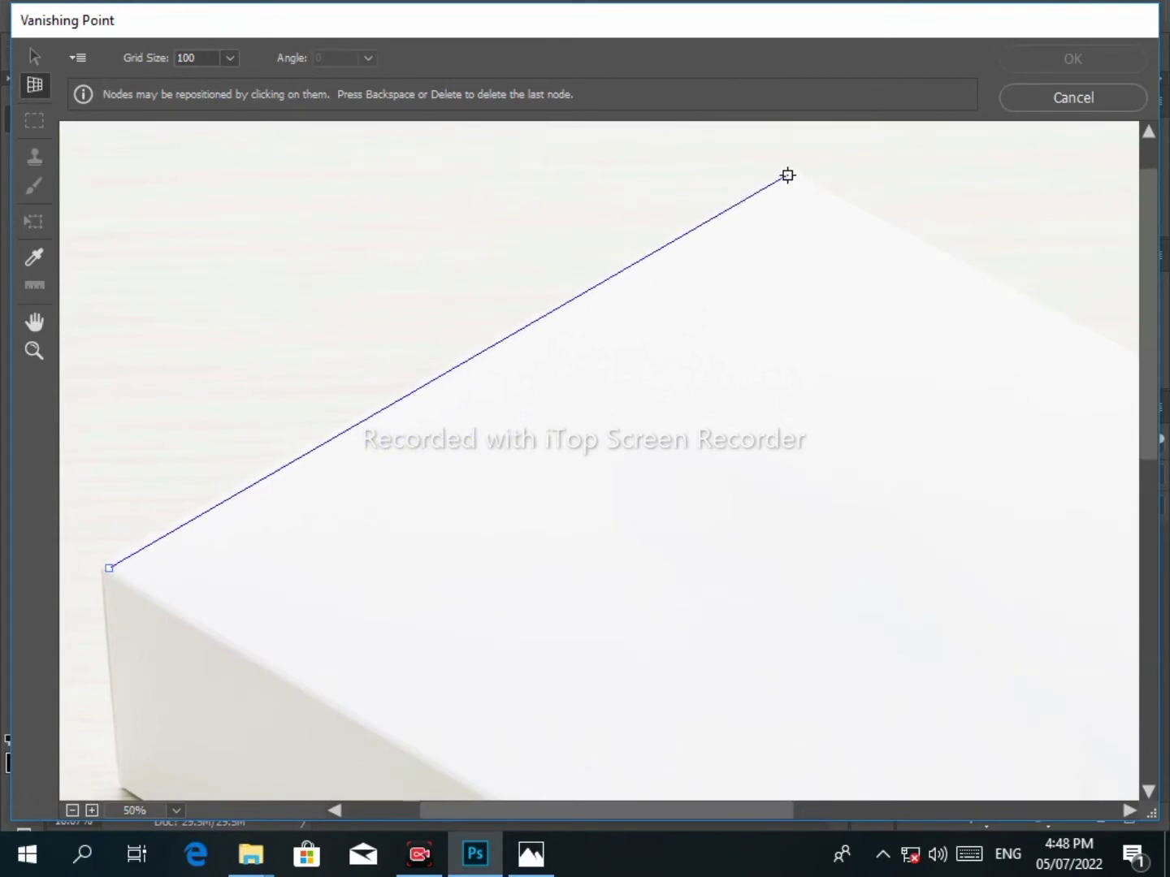
key("h")
left_click_drag(958, 311, 413, 136)
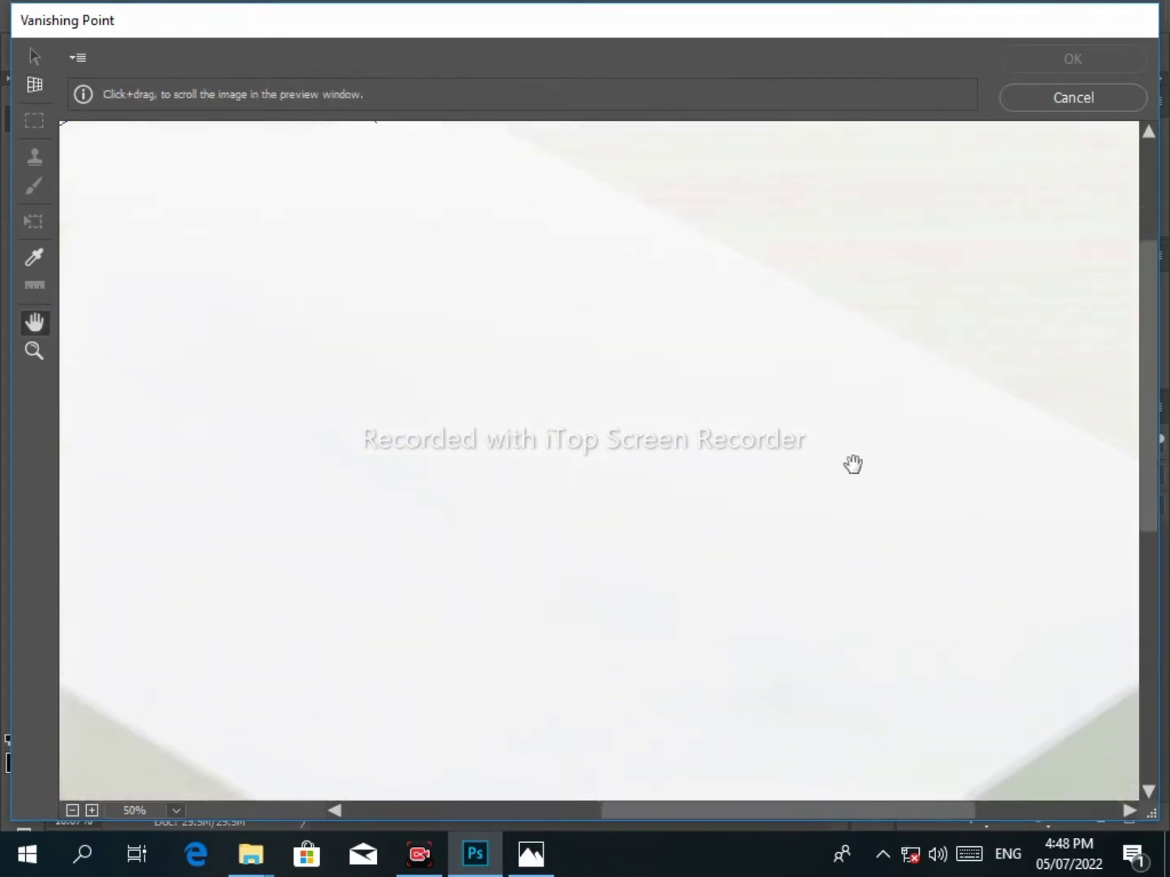
left_click_drag(852, 464, 547, 384)
Step: Place the right and front corners to complete the box-top perspective plane
key("c")
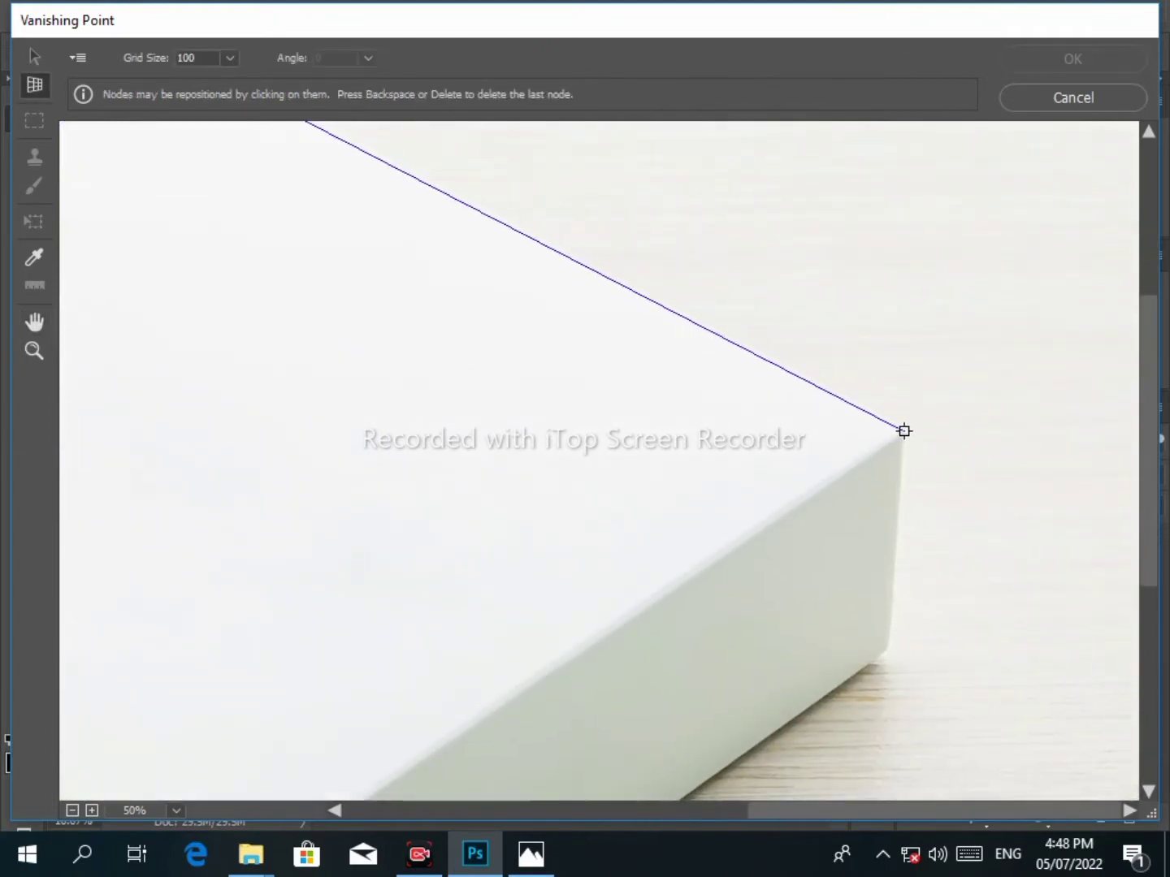
left_click(904, 431)
key("h")
left_click_drag(746, 496, 938, 316)
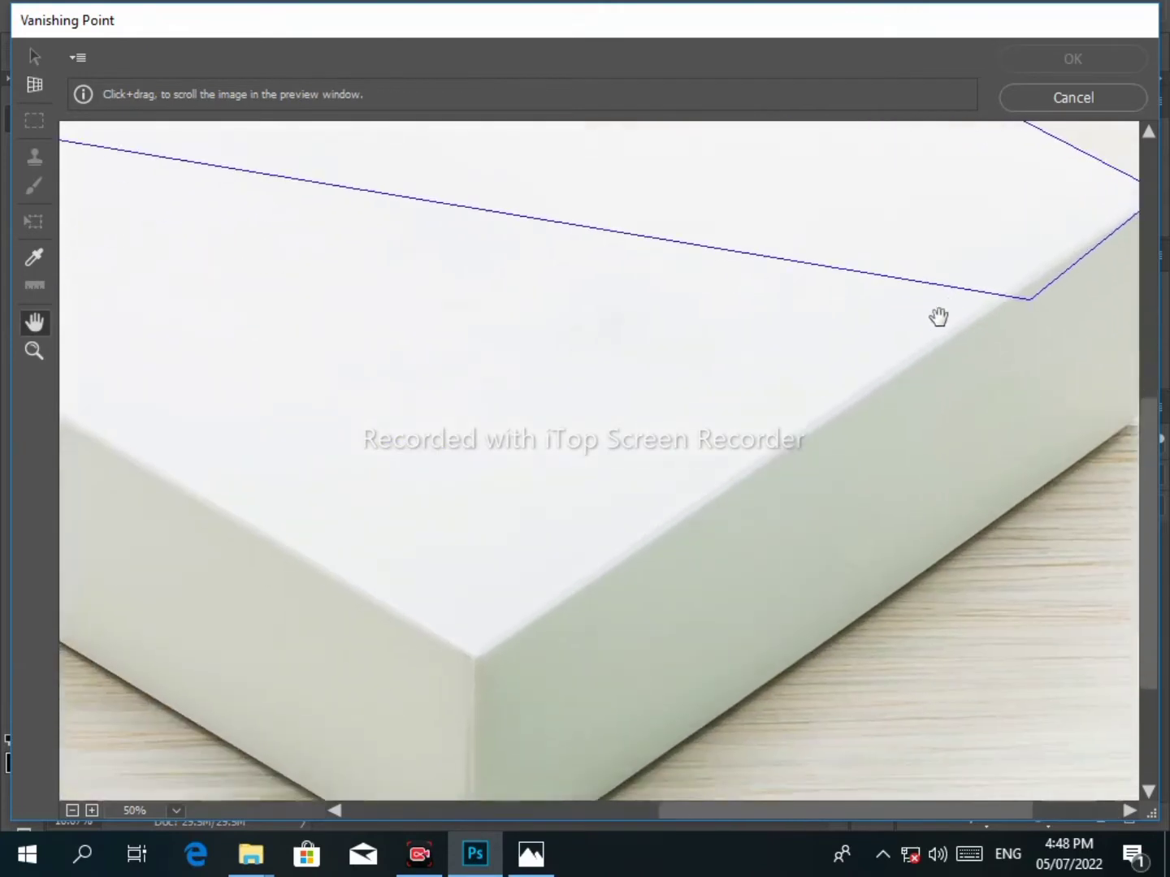
left_click_drag(642, 469, 796, 336)
key("c")
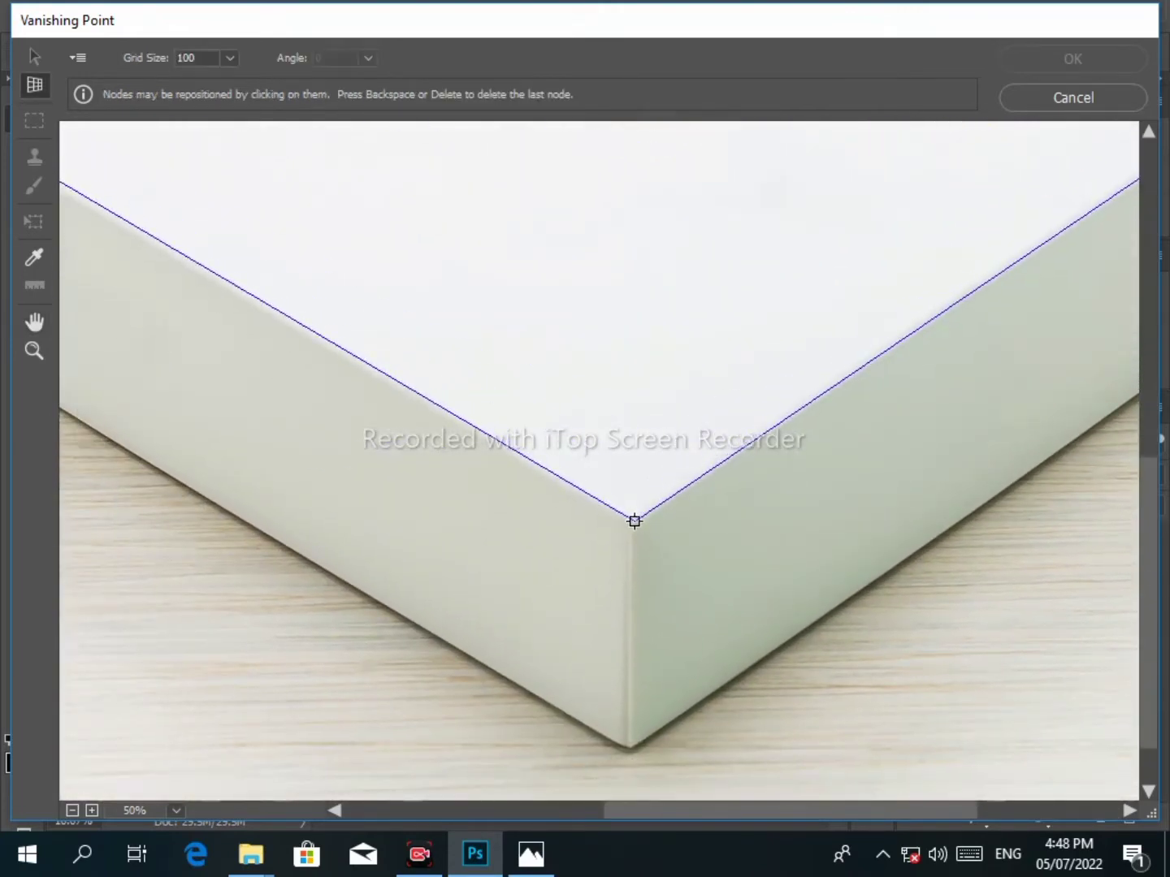
left_click(634, 521)
scroll(655, 473, "down", 1)
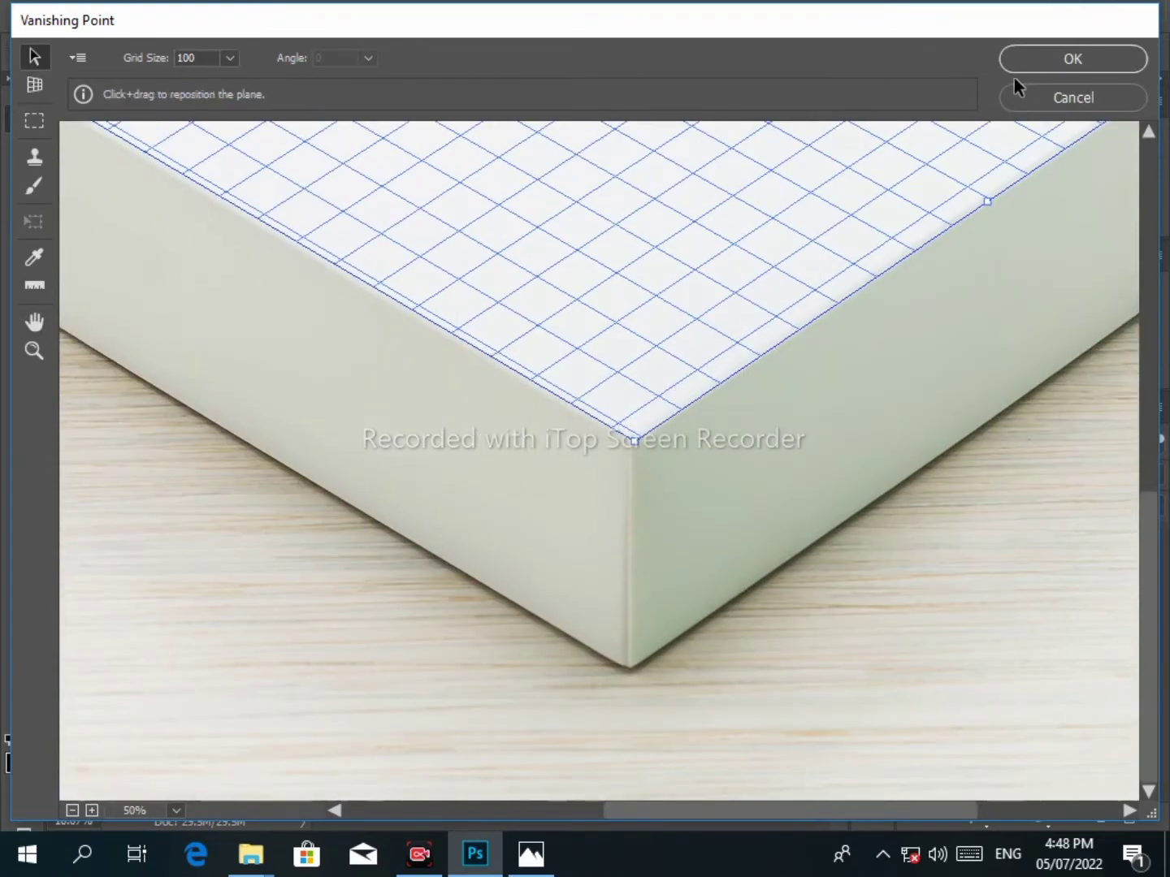
Step: Zoom out to see the whole plane and commit the Vanishing Point filter
left_click(34, 351)
key("alt")
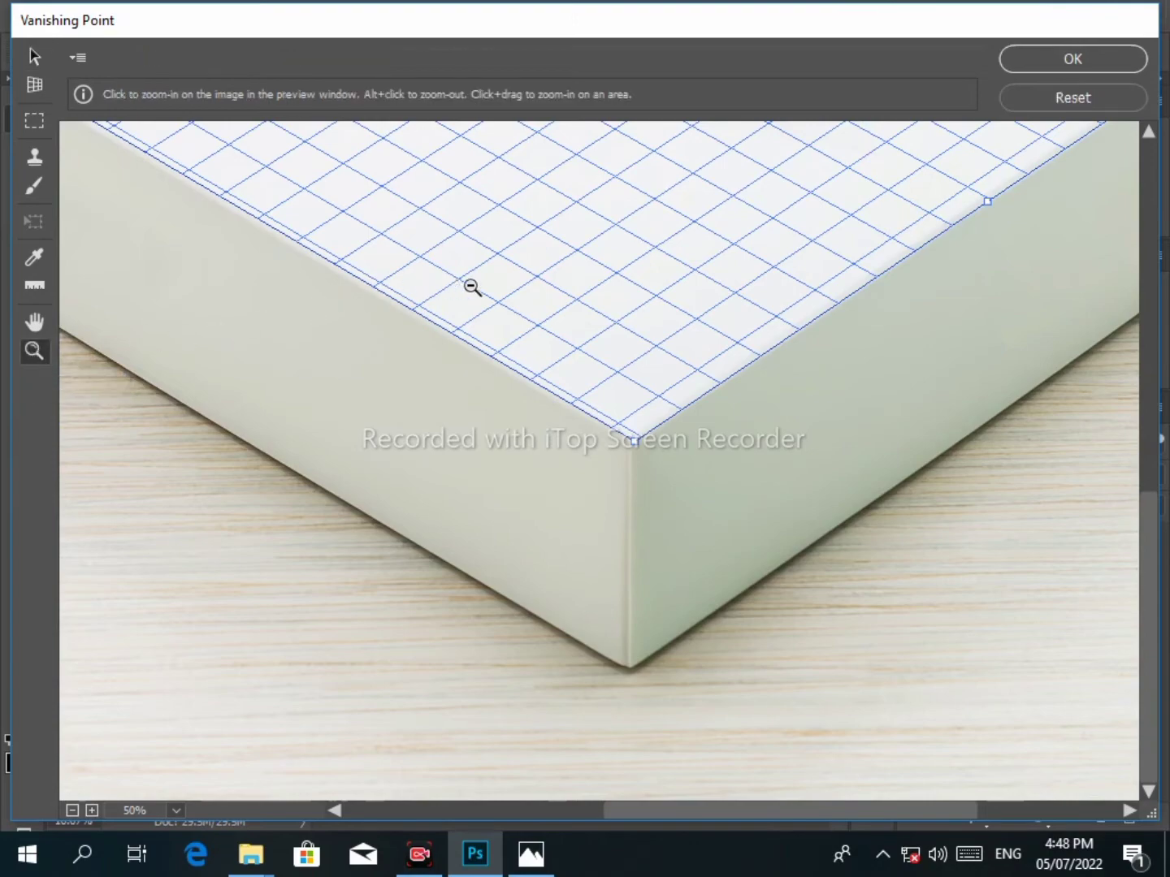
left_click(472, 288, "alt")
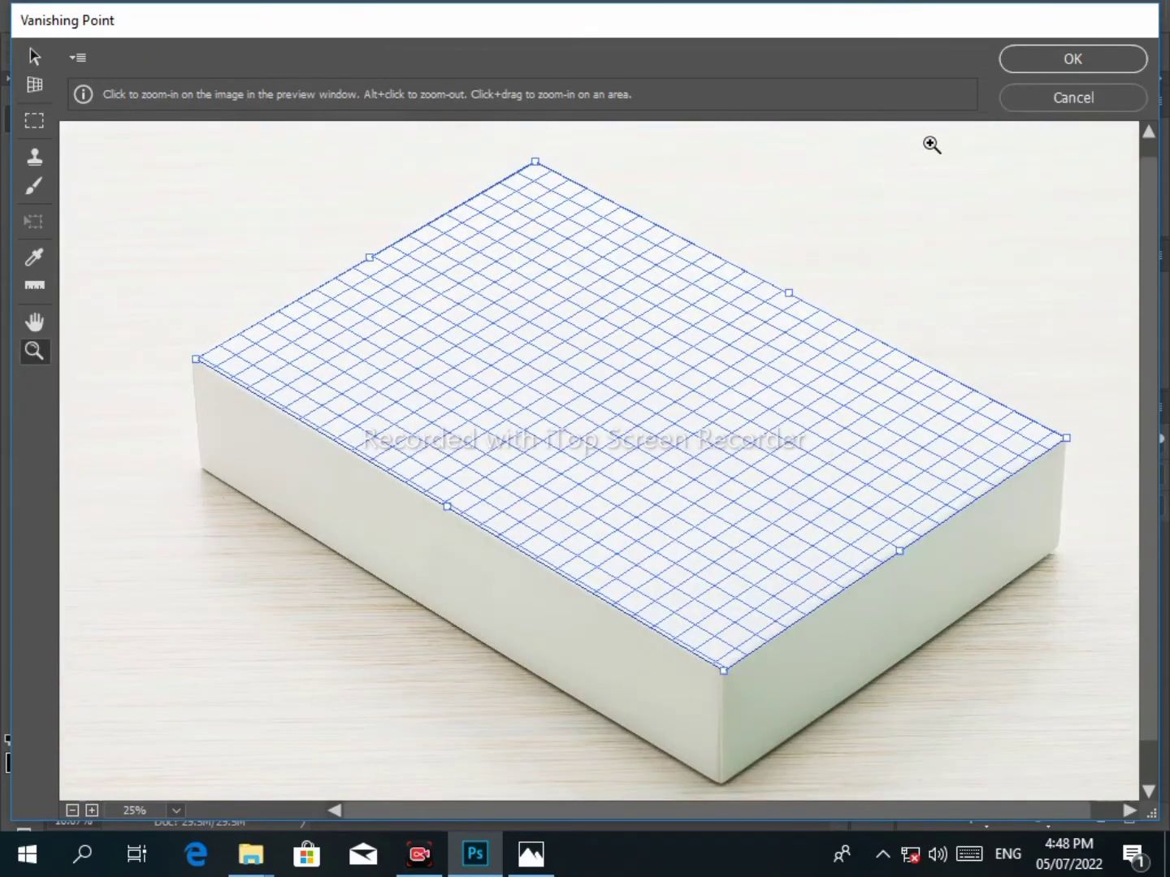
left_click(1037, 59)
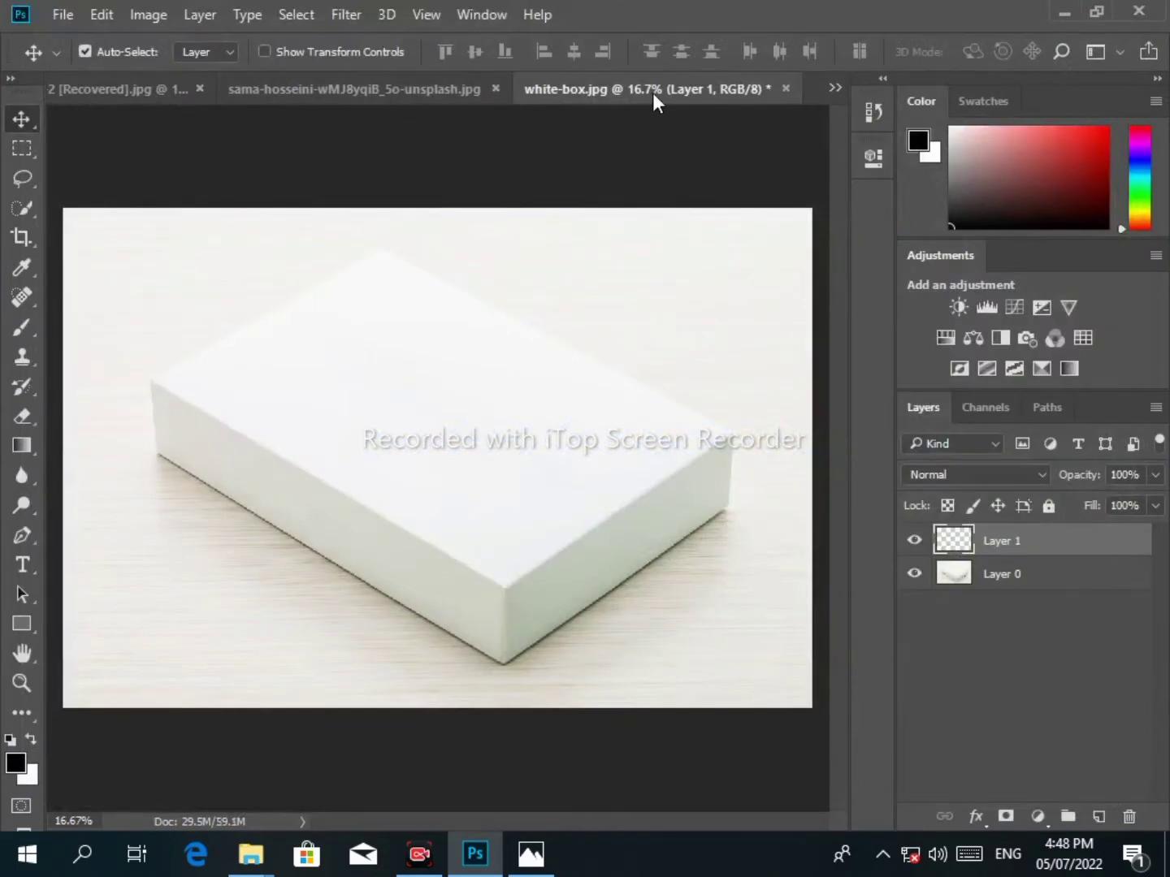
Step: Select all of the Untitled-2 pizza flyer, copy it, and return to white-box.jpg
left_click(146, 91)
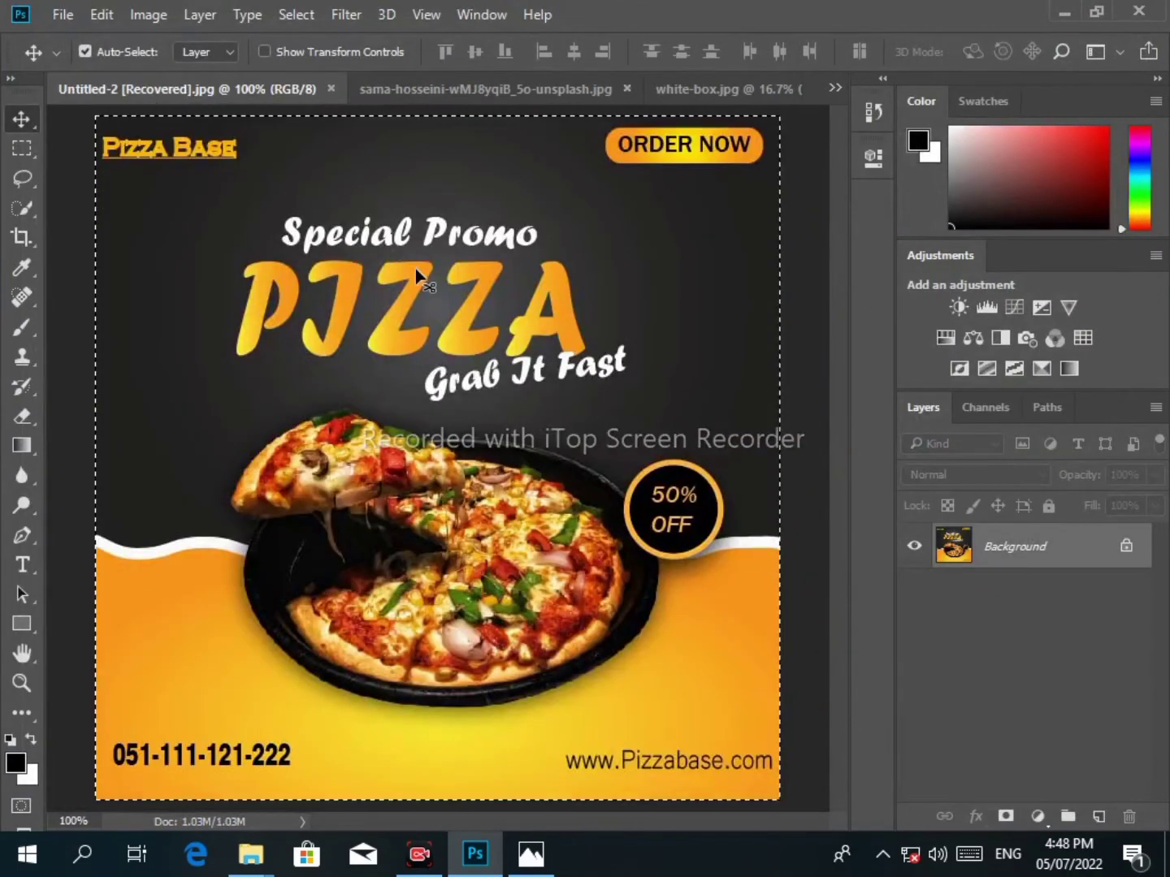
key("ctrl+a")
key("ctrl+c")
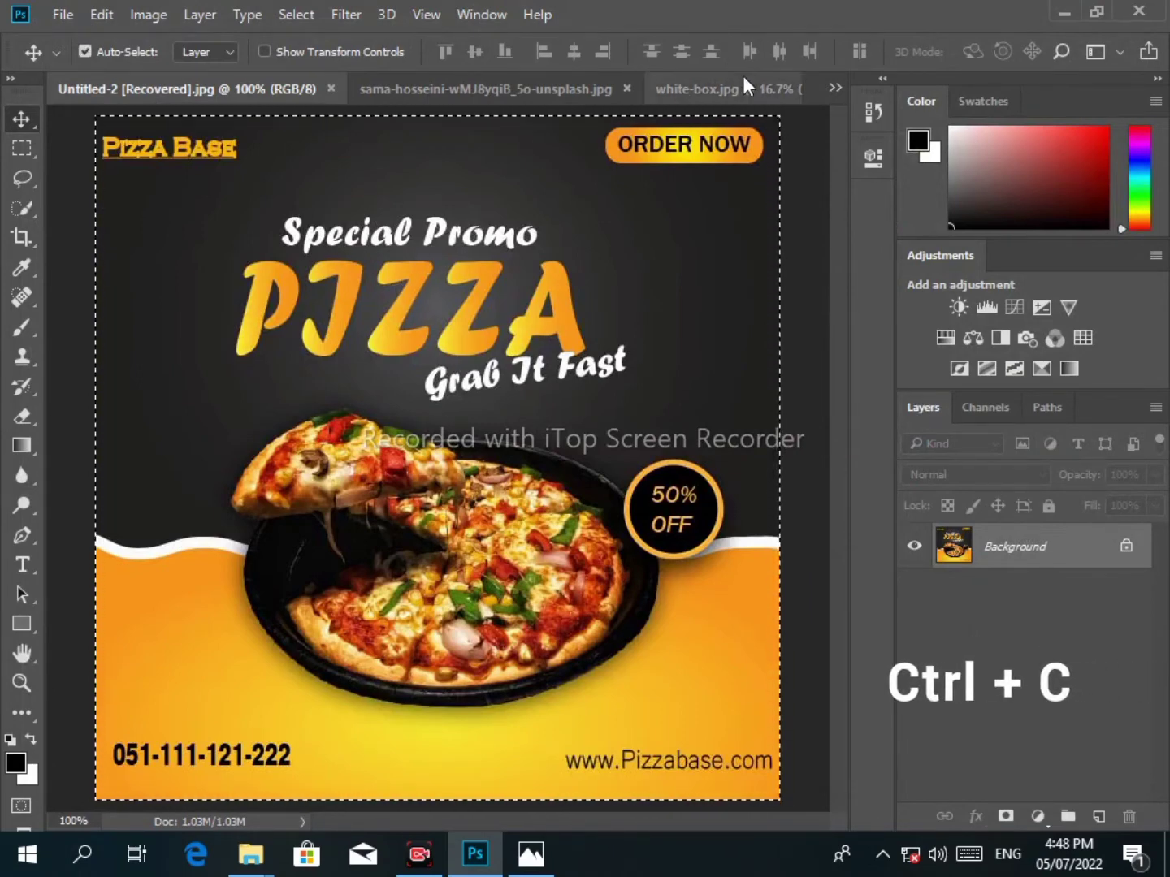
left_click(741, 86)
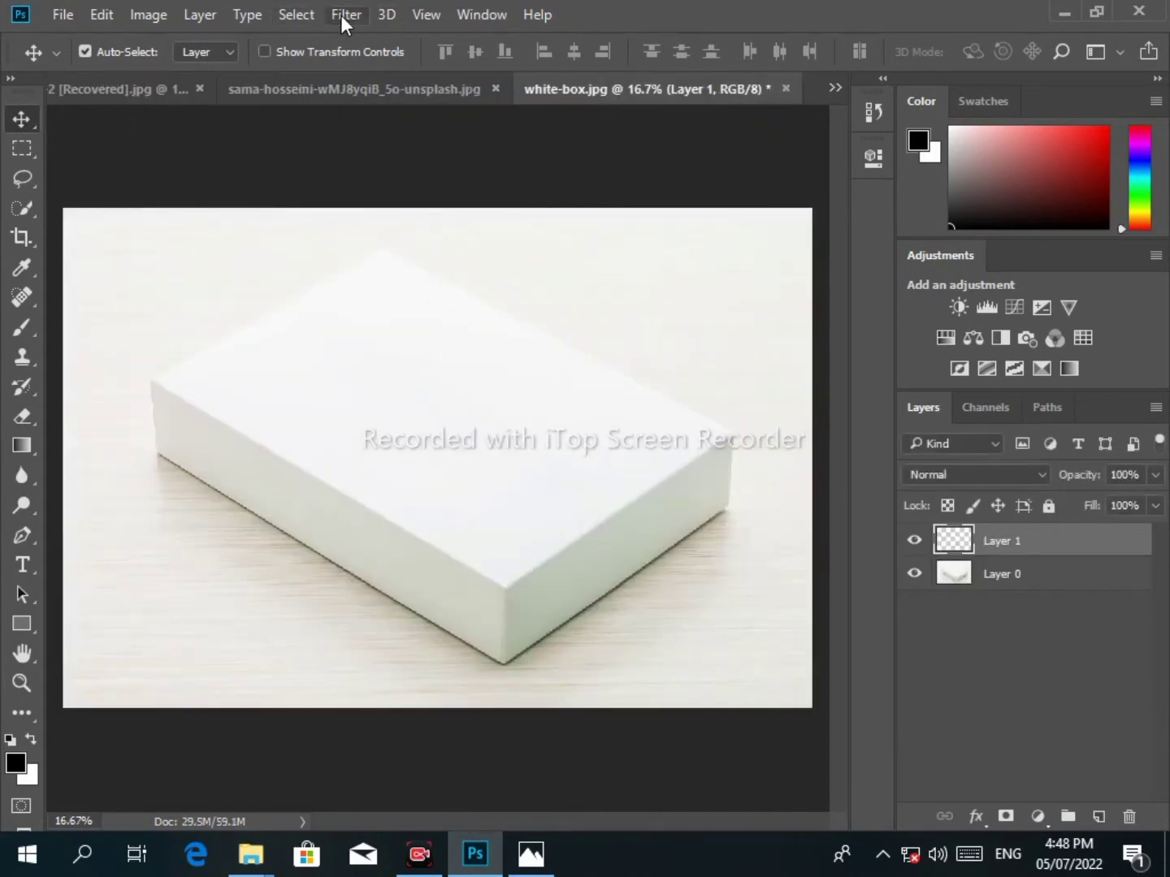
Step: Reopen Vanishing Point and paste the copied flyer as a floating selection
left_click(341, 16)
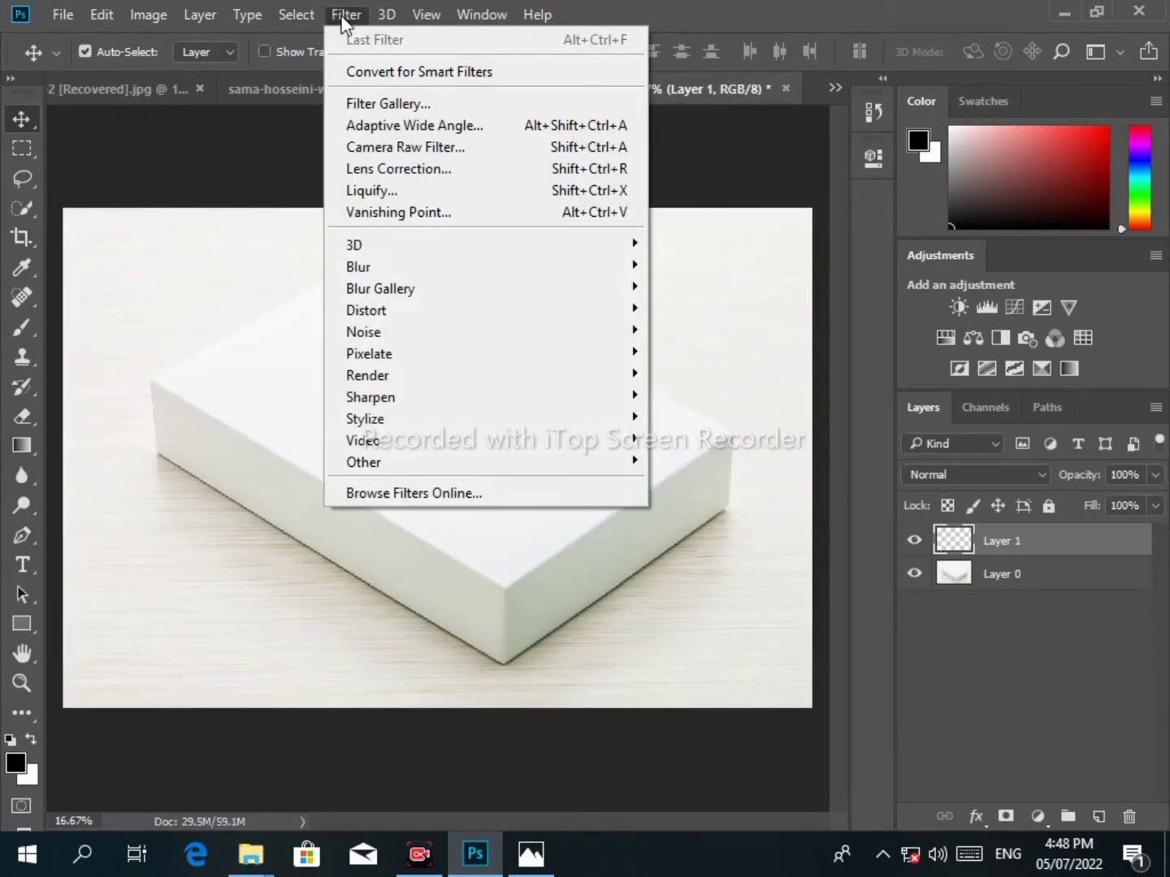
left_click(504, 213)
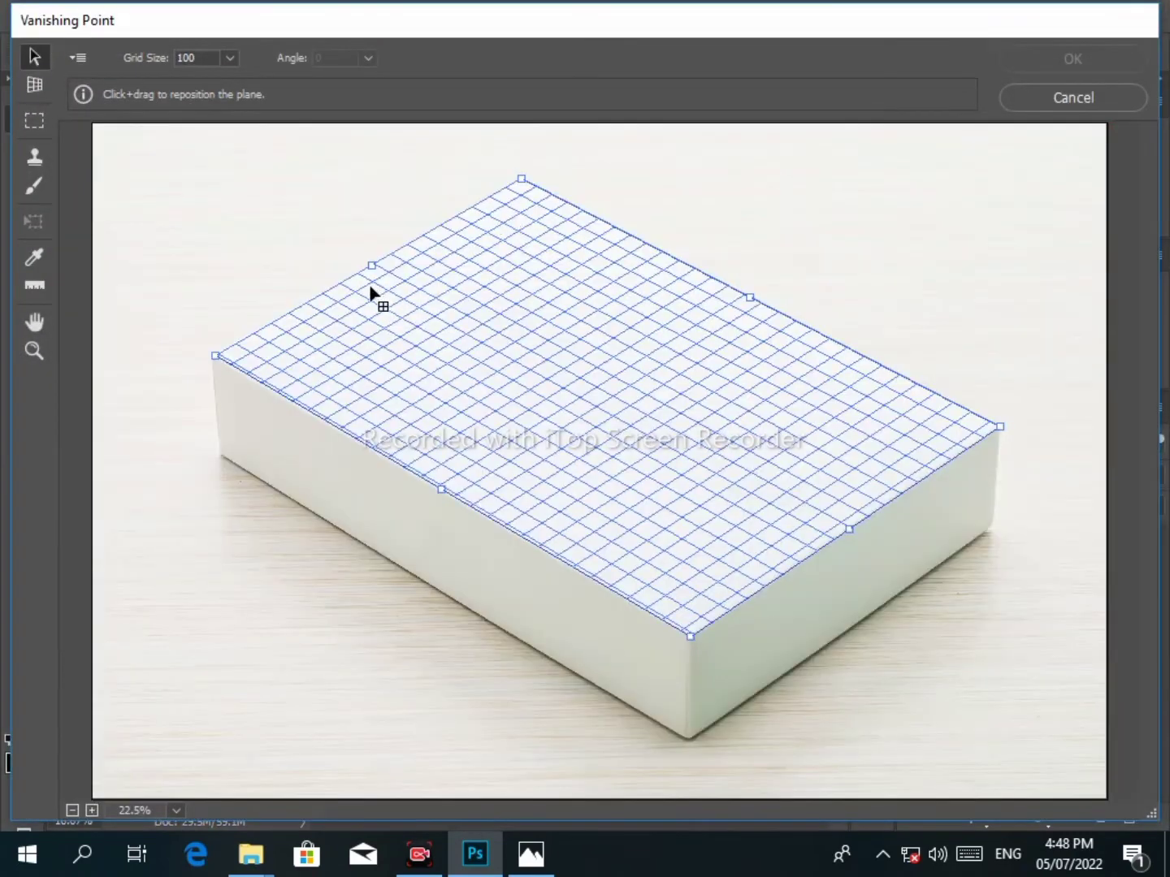
key("alt")
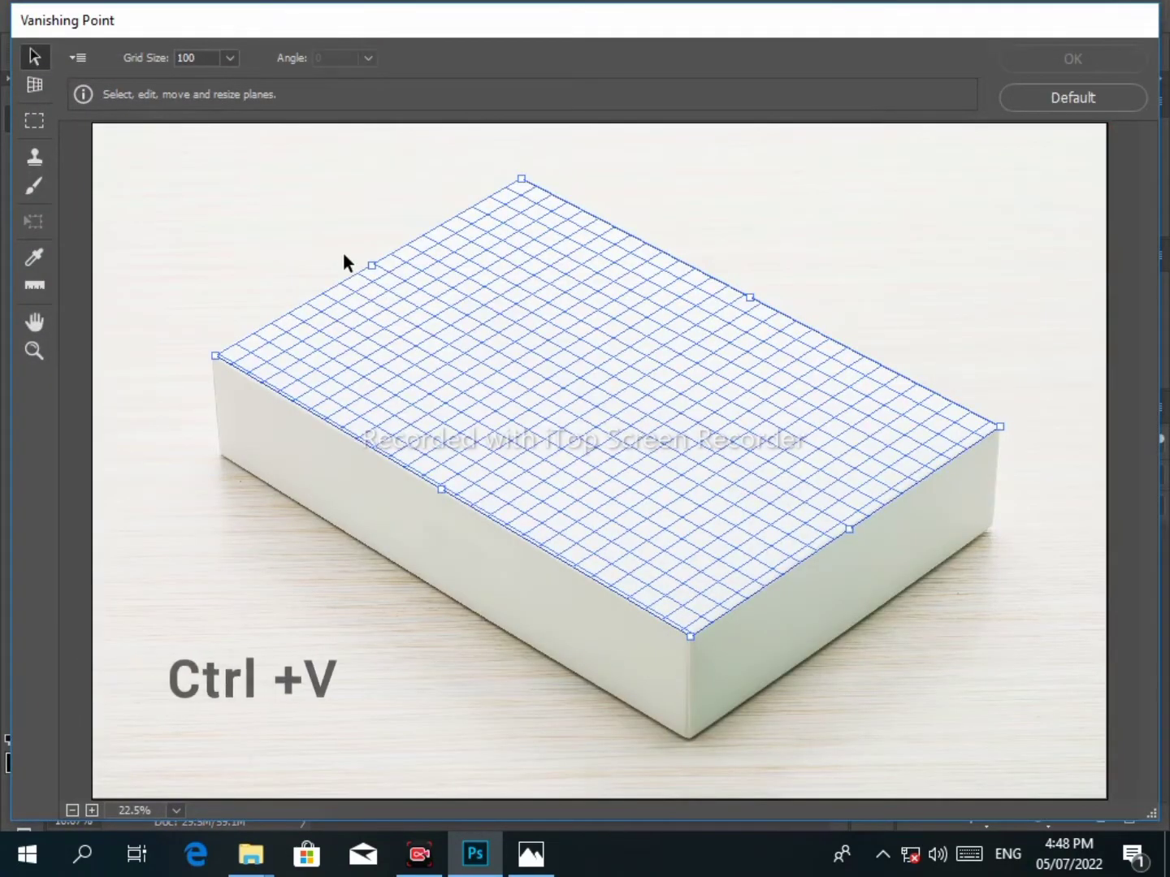
key("ctrl+v")
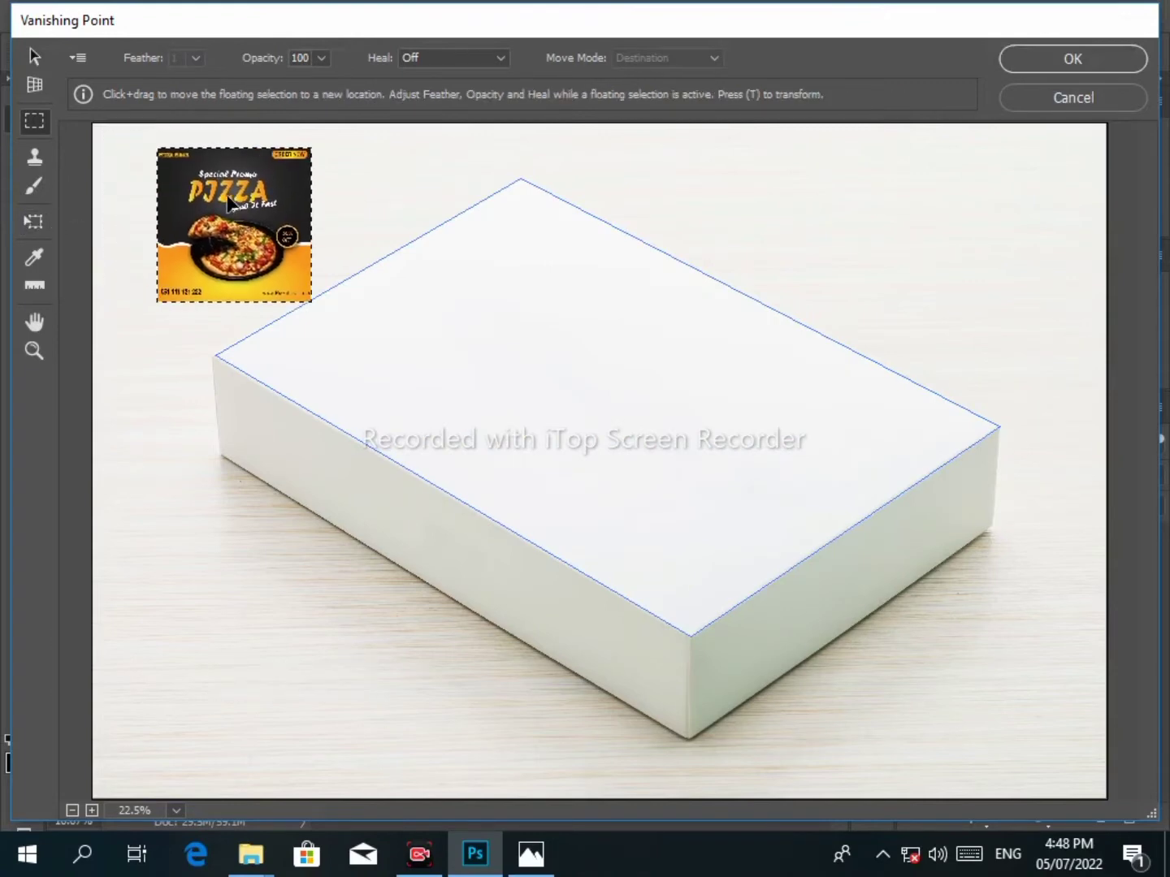
Step: Drag the flyer onto the top plane and transform it to cover the entire lid
mouse_move(165, 177)
left_mouse_down()
mouse_move(475, 294)
mouse_move(537, 240)
left_mouse_up()
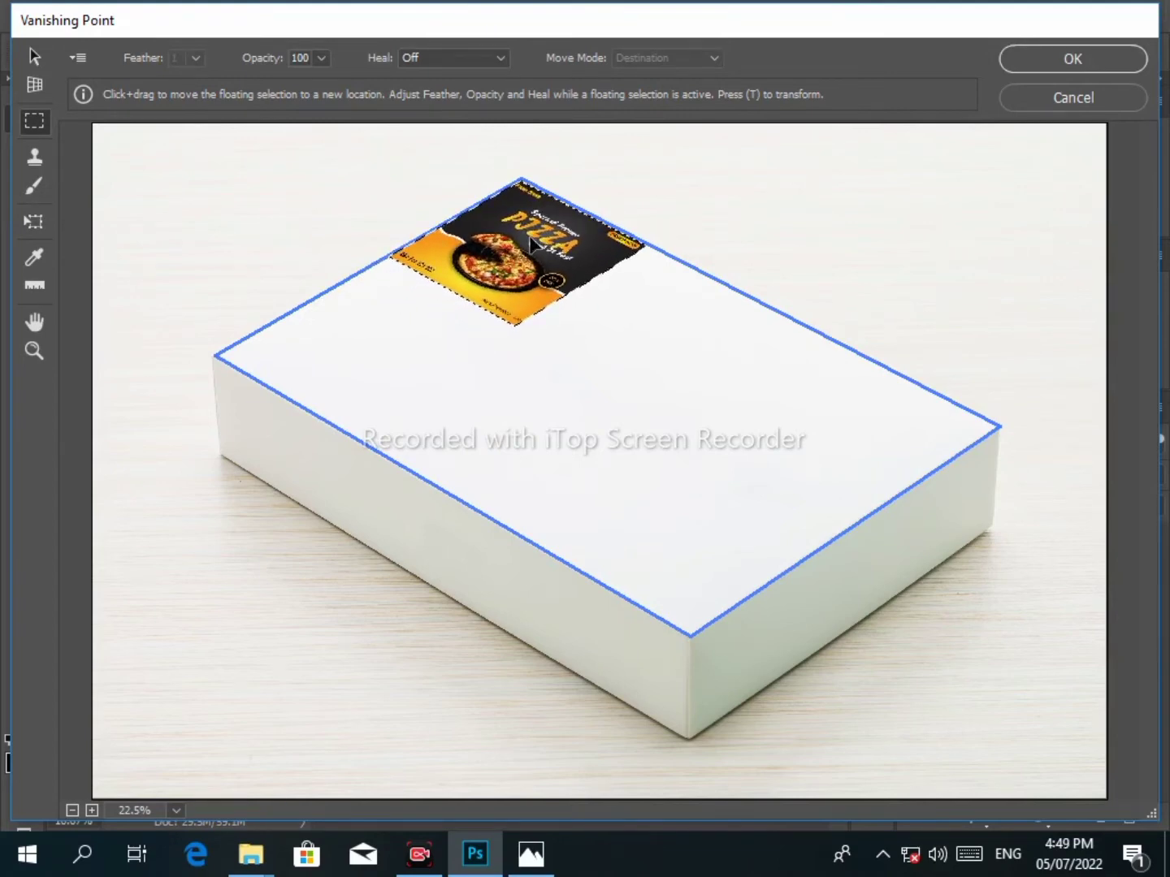
left_click(281, 221)
left_click(29, 230)
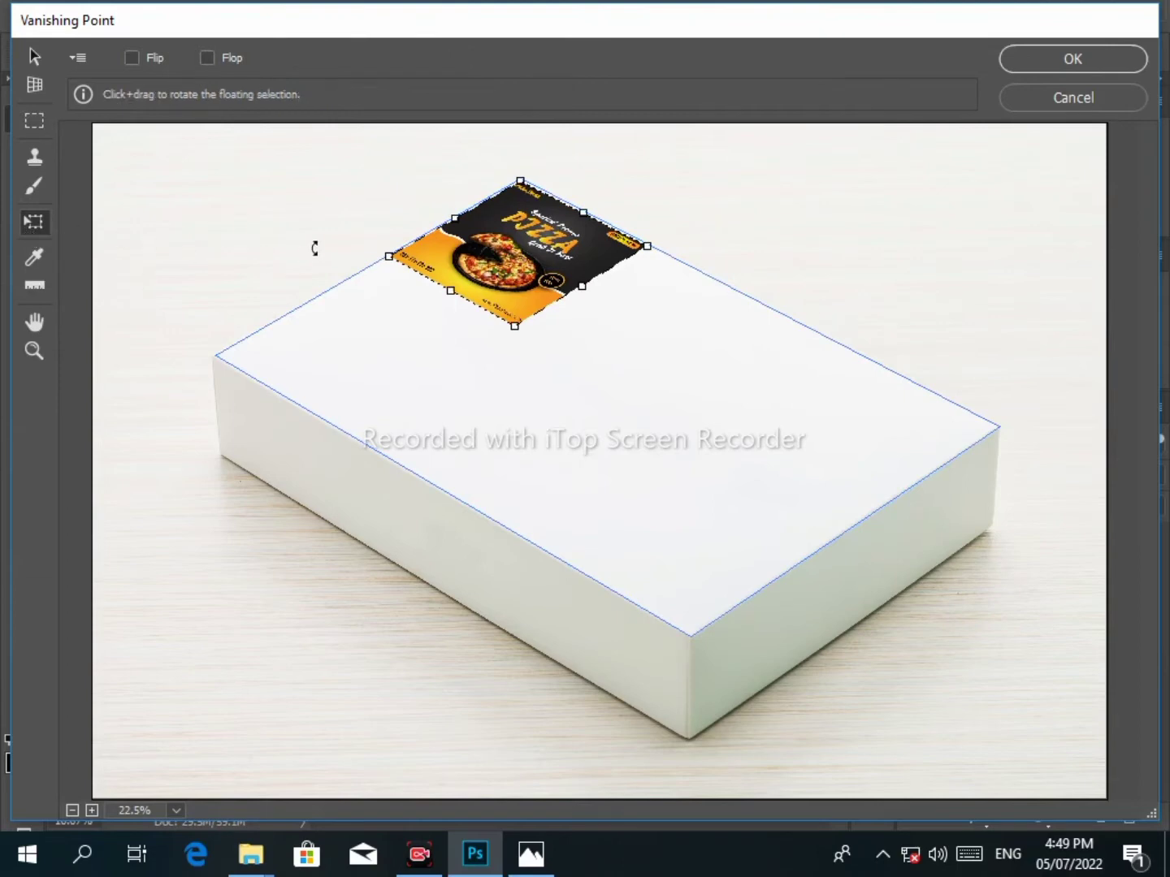
mouse_move(583, 286)
left_mouse_down()
mouse_move(941, 477)
mouse_move(930, 471)
left_mouse_up()
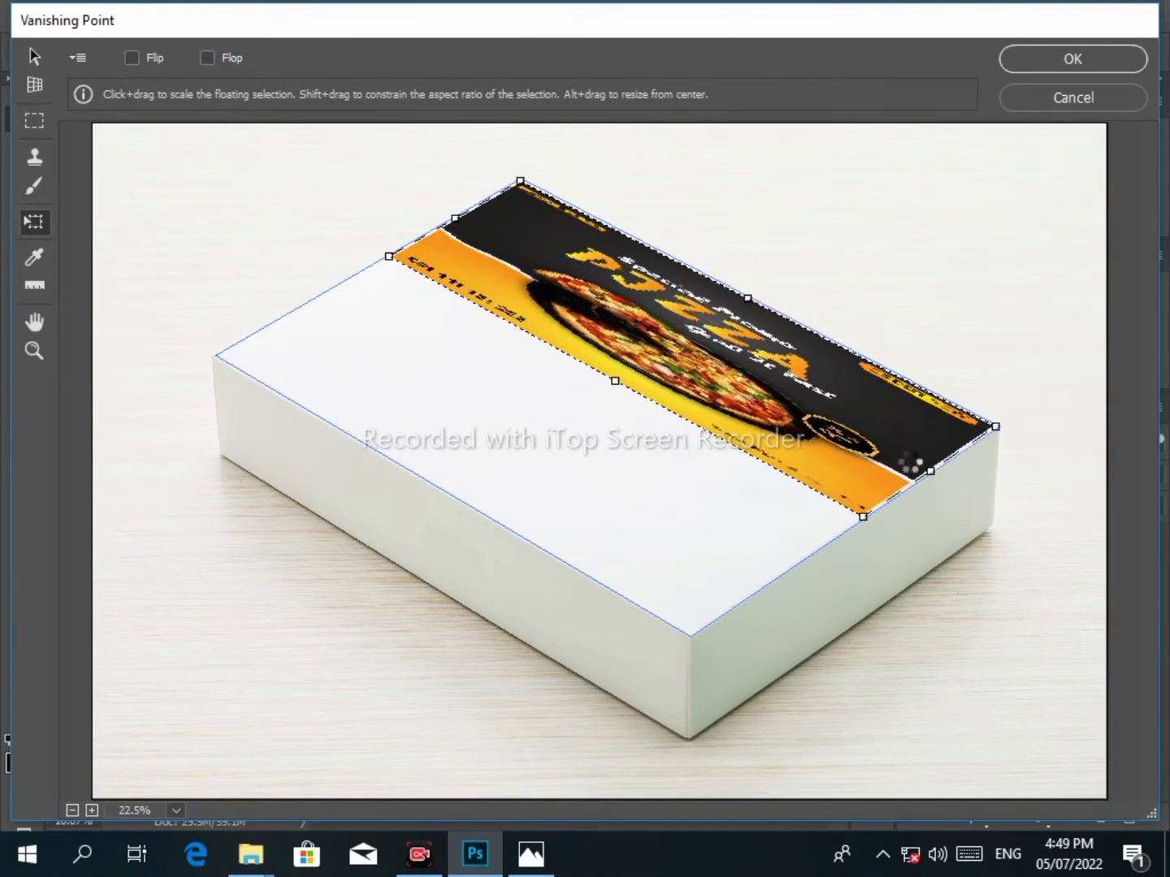
left_click_drag(678, 346, 672, 346)
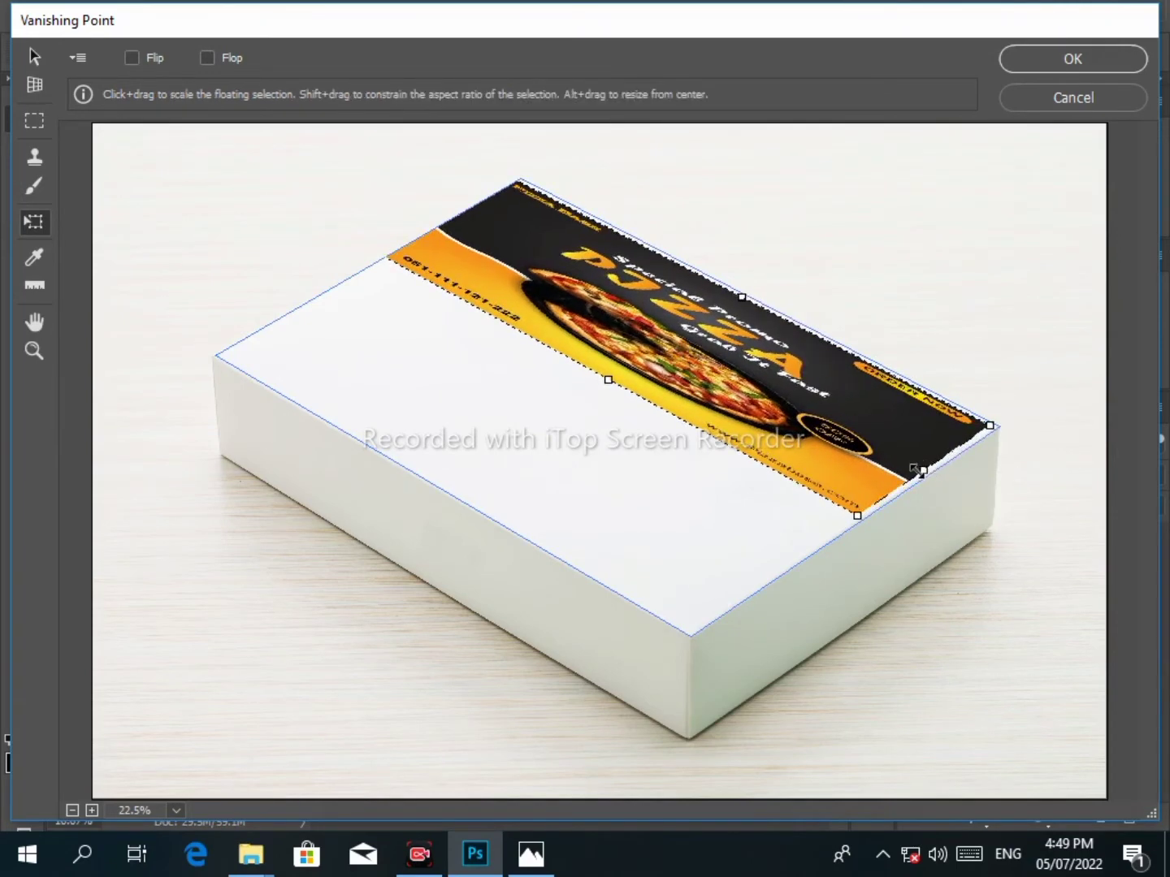
left_click_drag(918, 469, 930, 478)
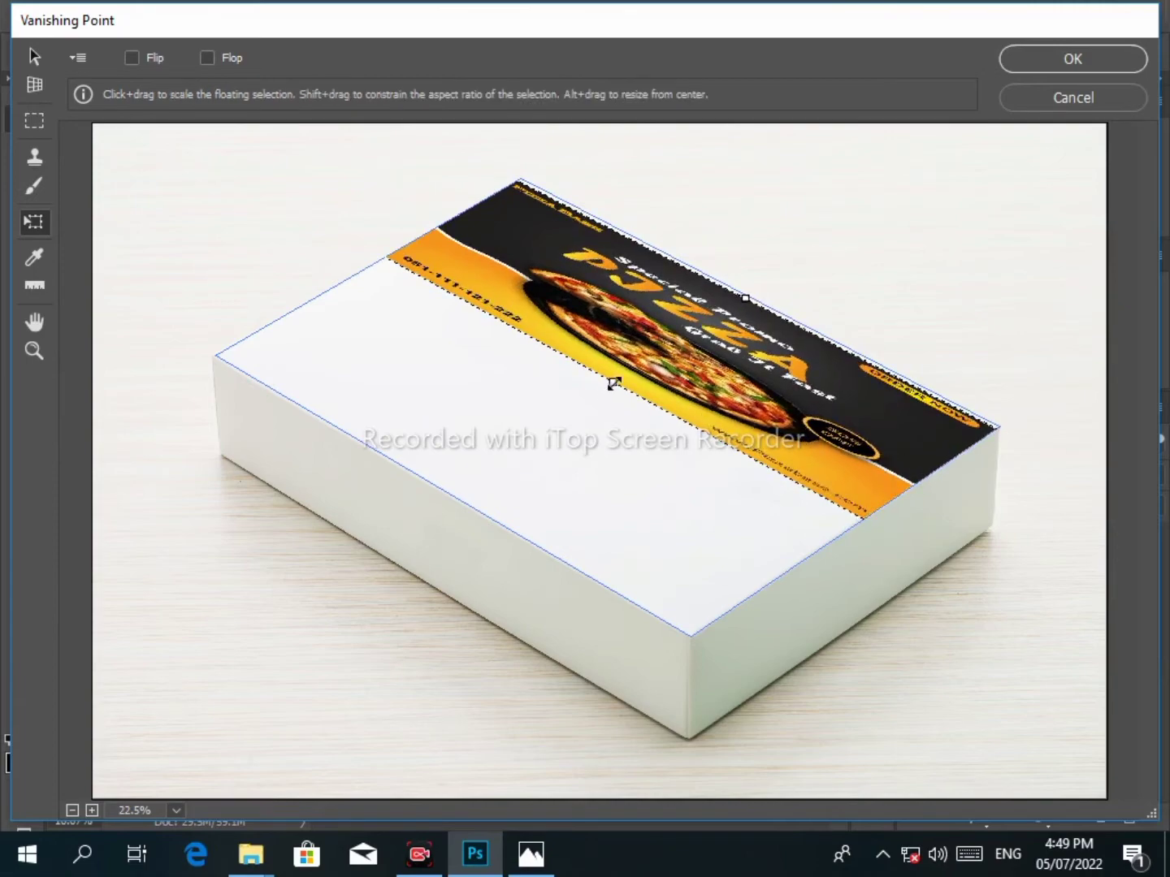
left_click_drag(614, 383, 453, 501)
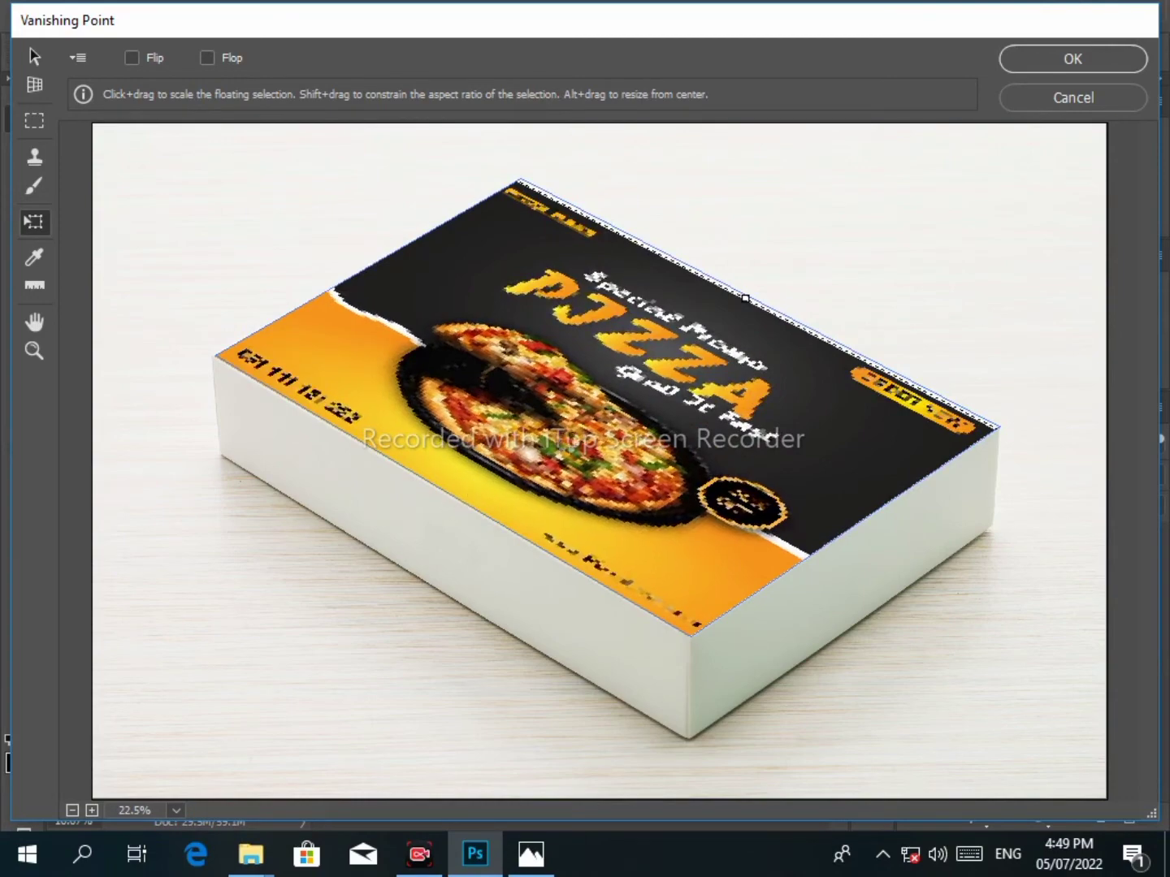
left_click_drag(708, 436, 714, 428)
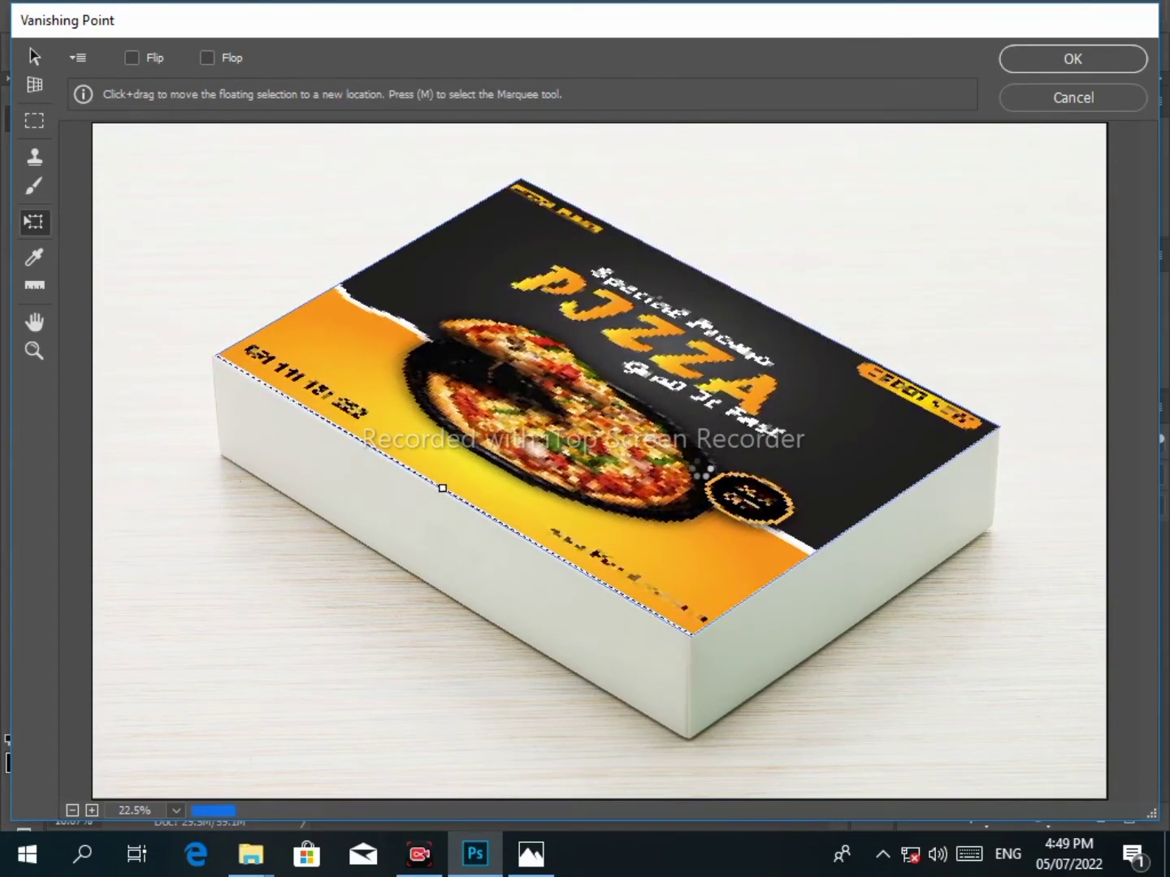
left_click_drag(442, 488, 434, 493)
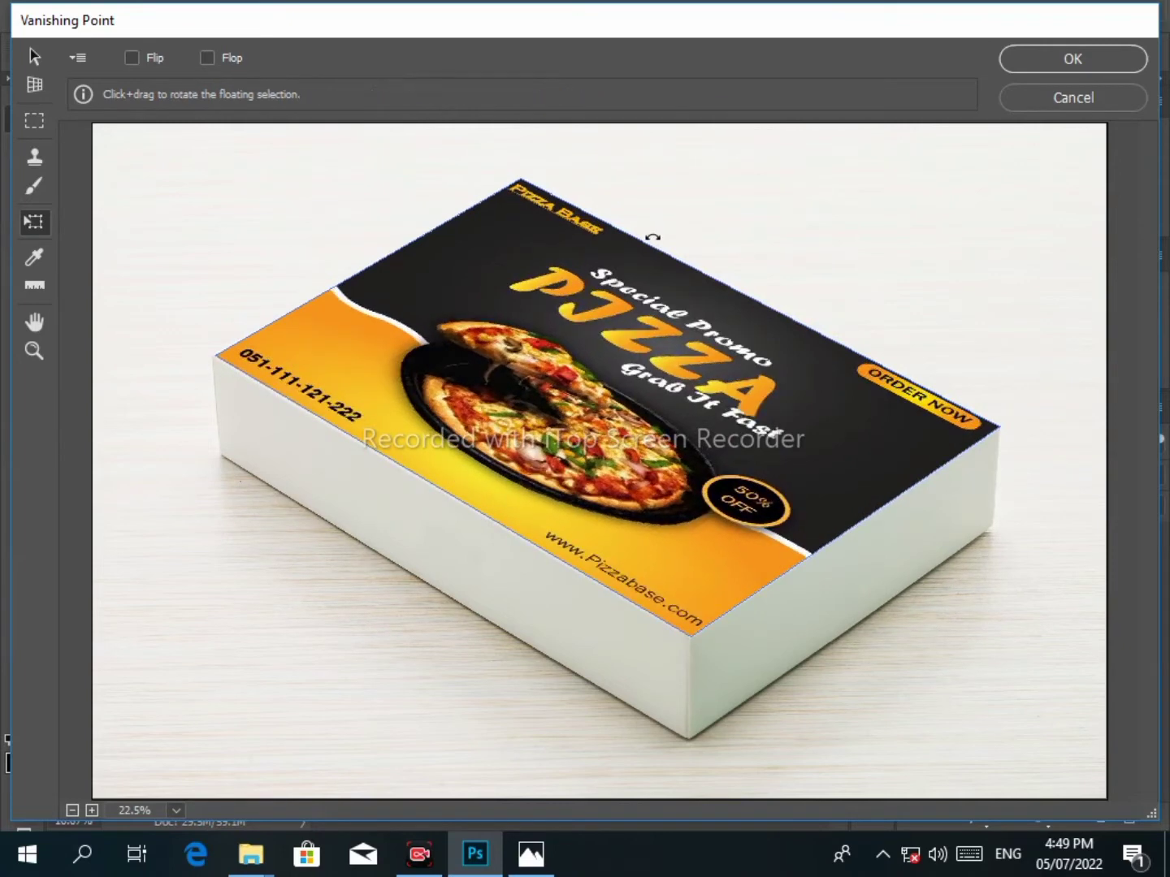
Step: Apply the flyer onto Layer 1, then zoom in and out to inspect the lid
left_click(1046, 59)
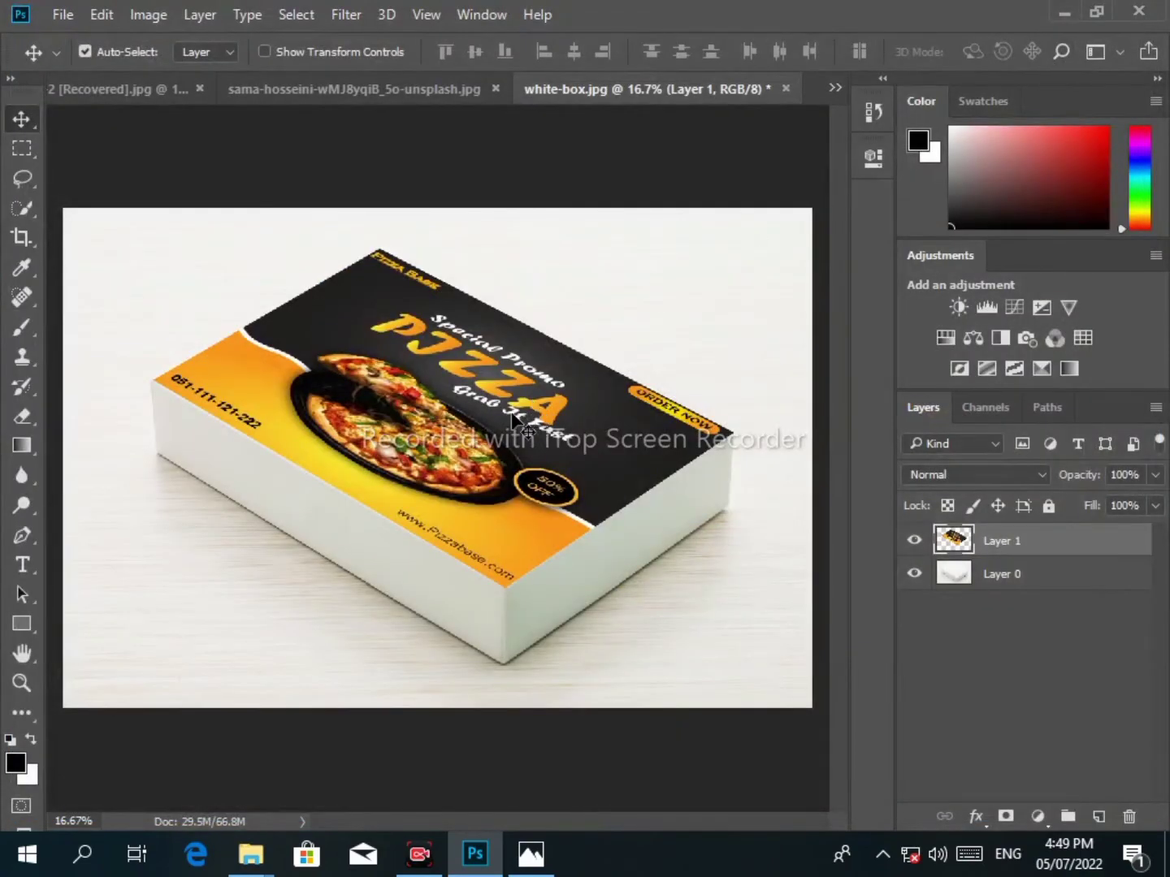
scroll(515, 420, "up", 2)
scroll(487, 455, "up", 4)
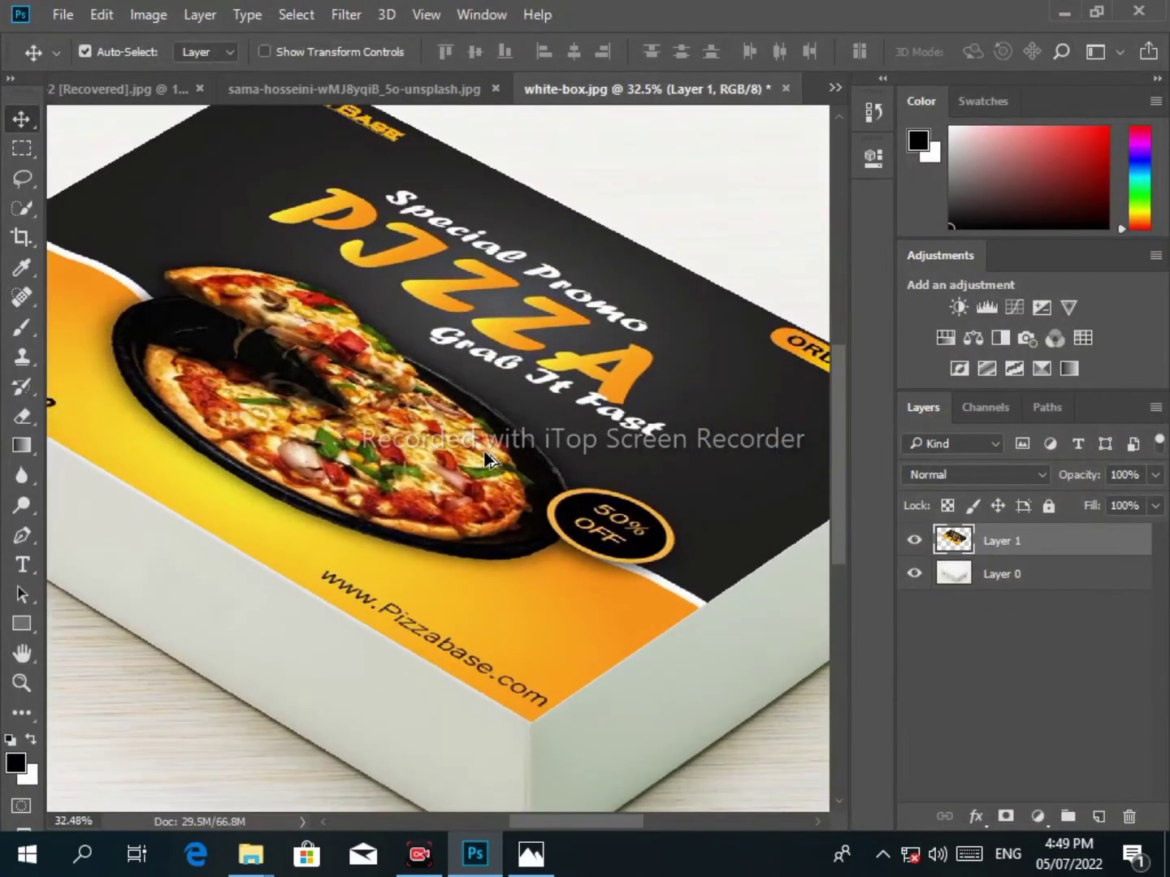
scroll(488, 459, "down", 3)
scroll(488, 459, "down", 1)
scroll(374, 207, "up", 2)
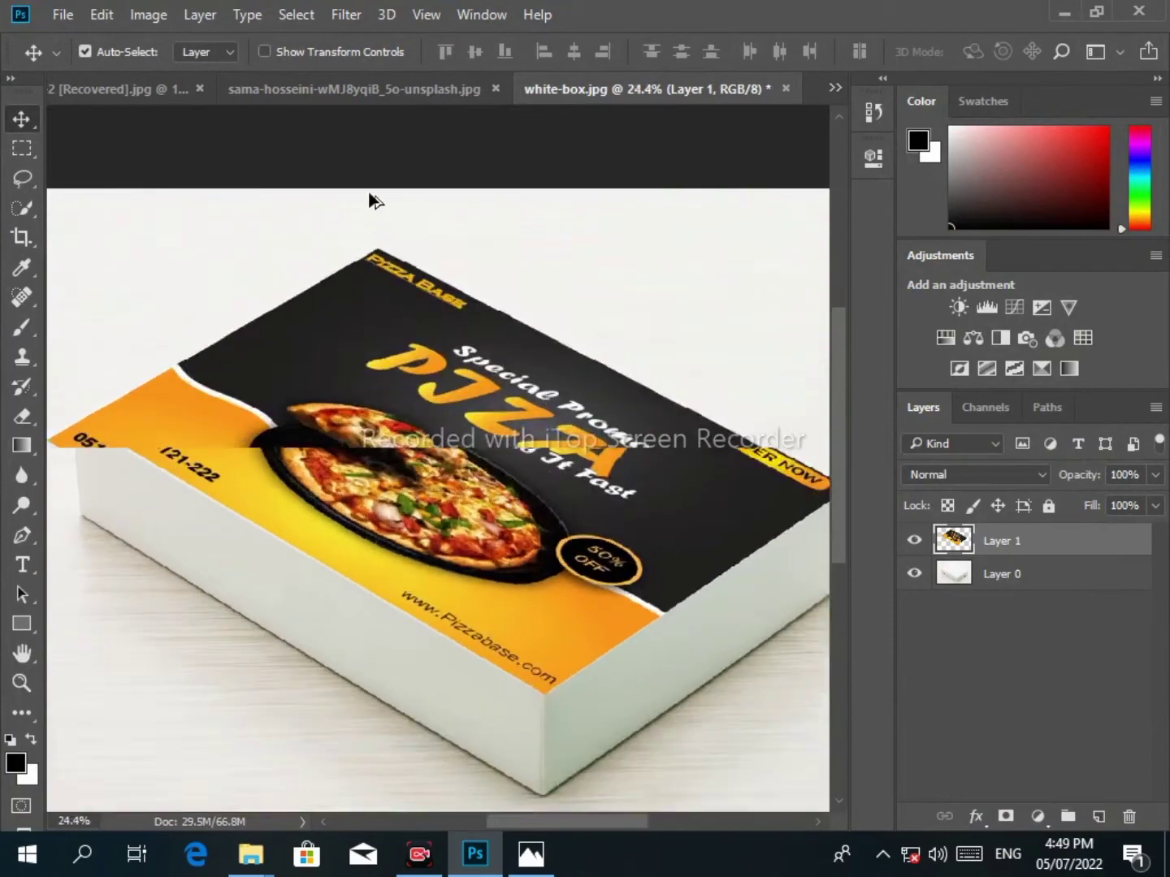
scroll(390, 268, "up", 2)
scroll(410, 325, "down", 1)
scroll(435, 370, "down", 1)
scroll(455, 398, "down", 1)
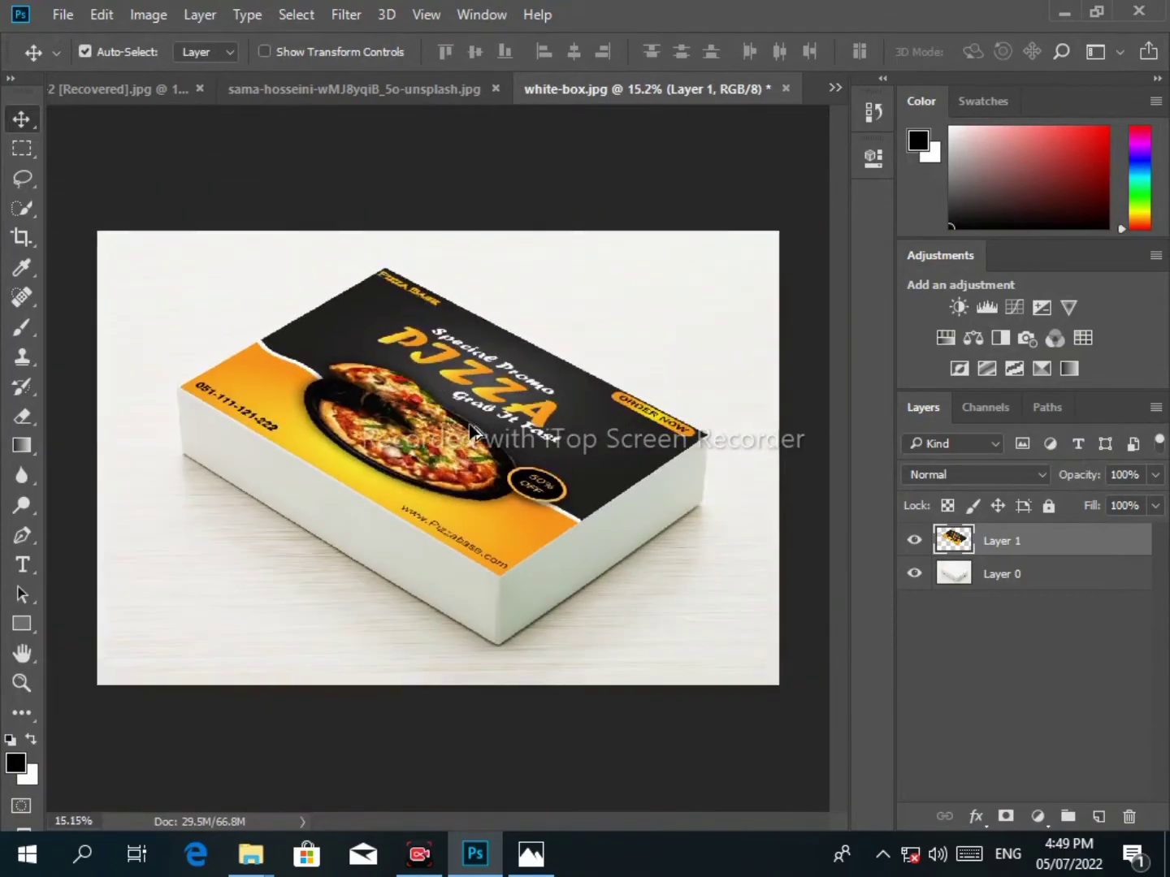
scroll(475, 433, "up", 1)
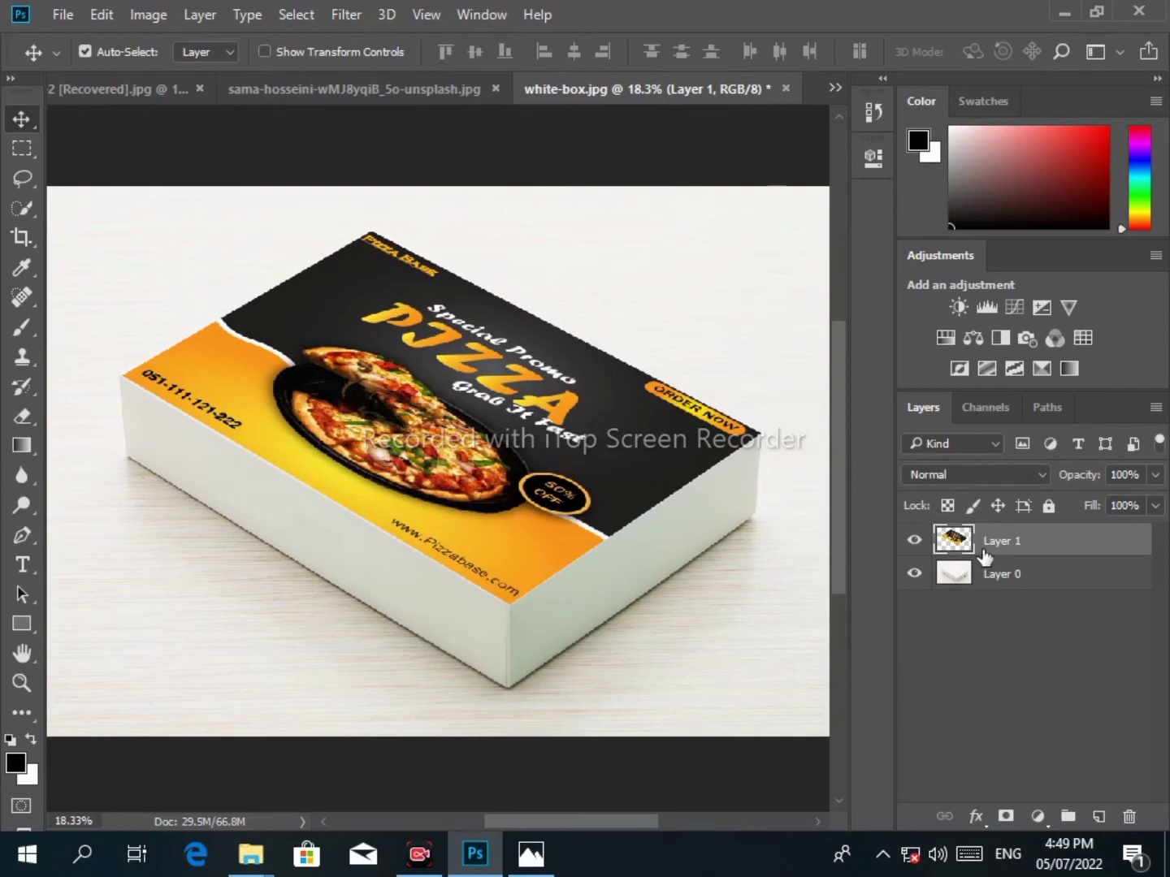
Step: Reopen Vanishing Point and trace a new plane over the box's long front side
left_click(344, 15)
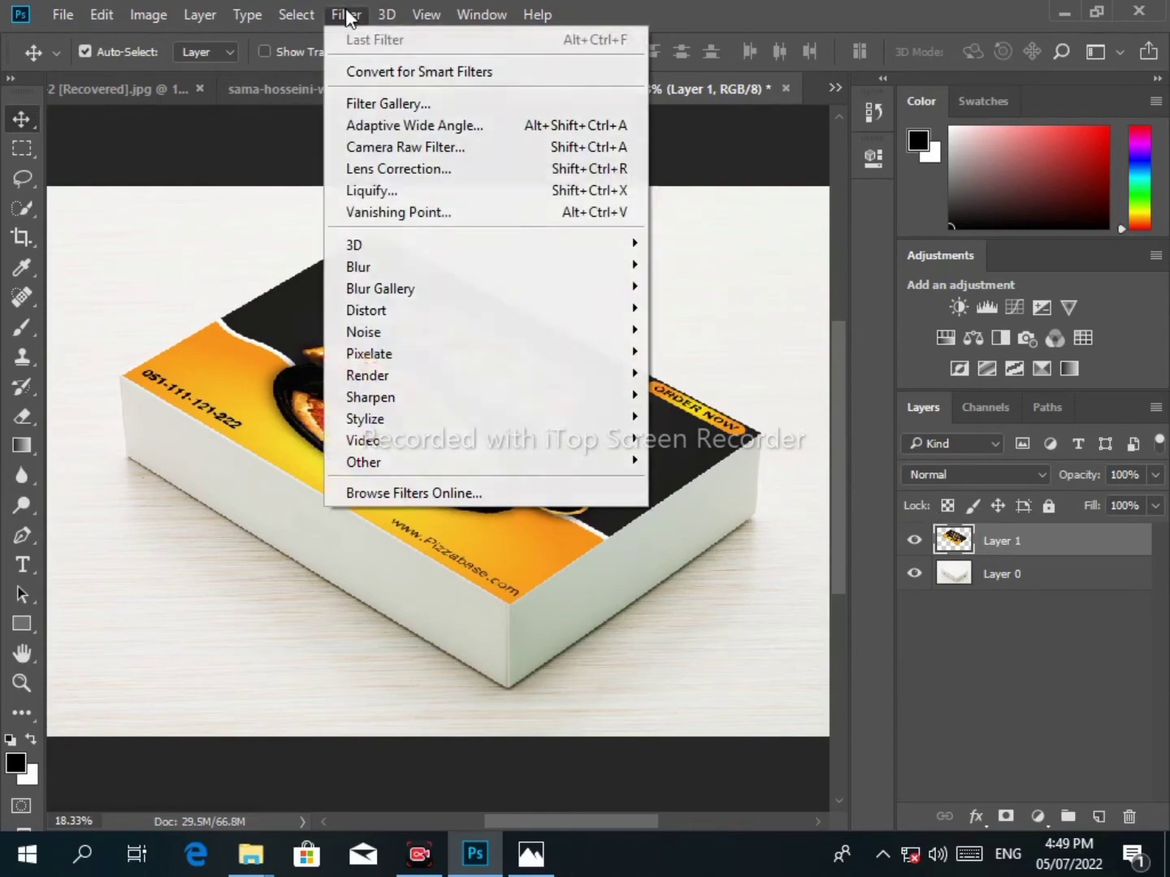
left_click(468, 218)
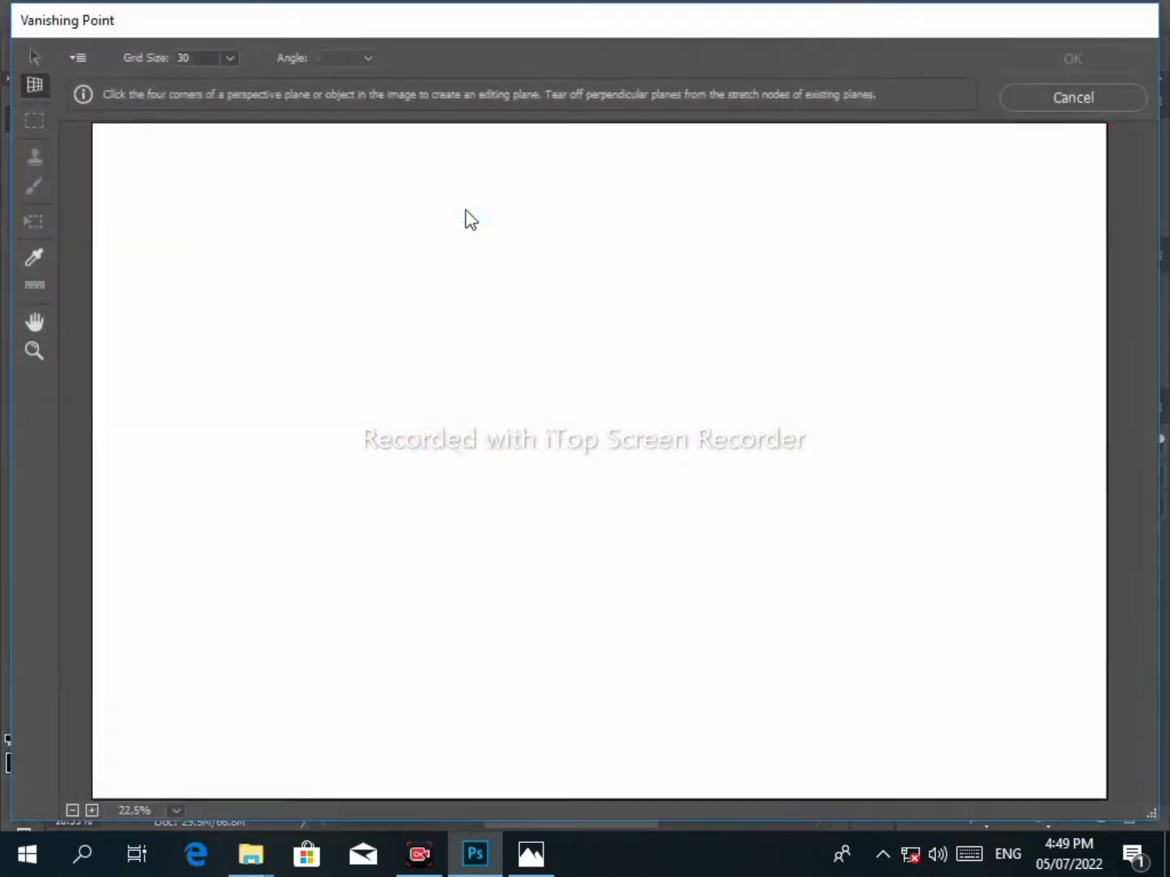
left_click(31, 83)
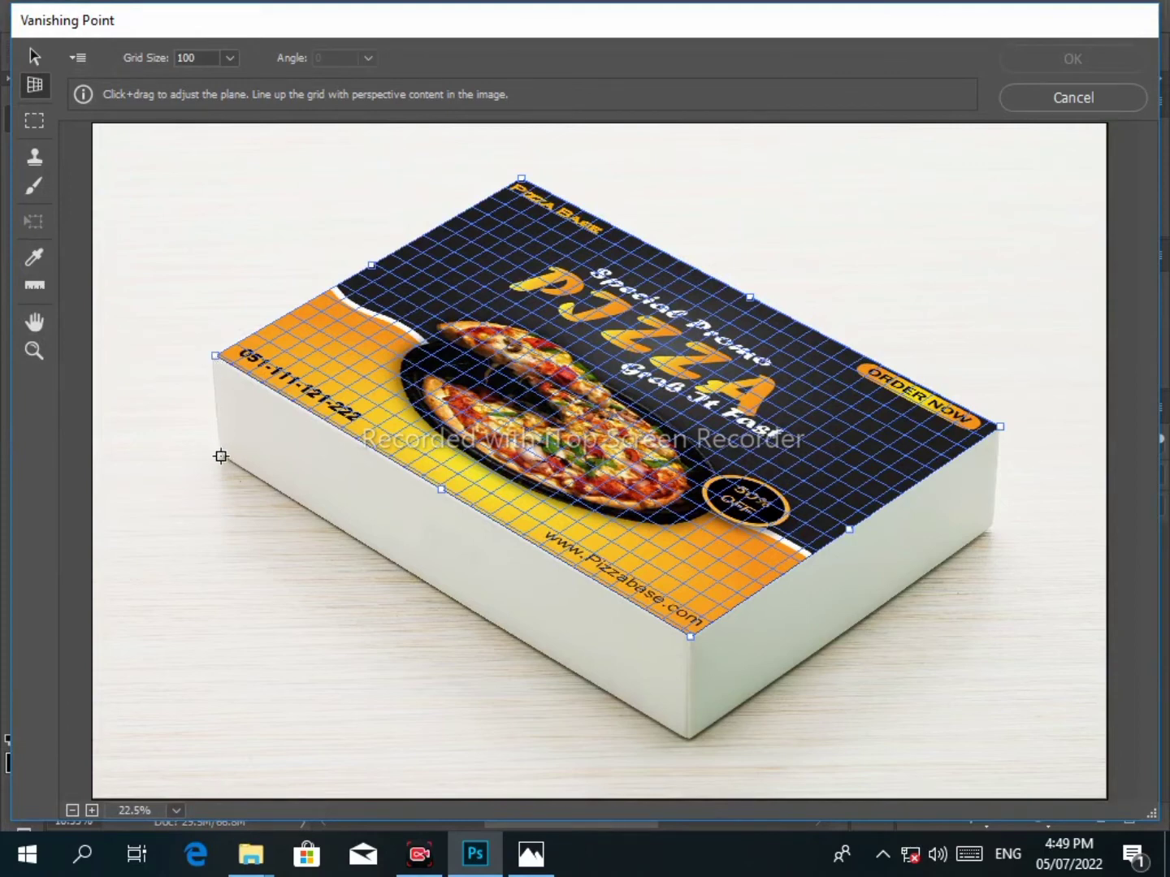
left_click(222, 455)
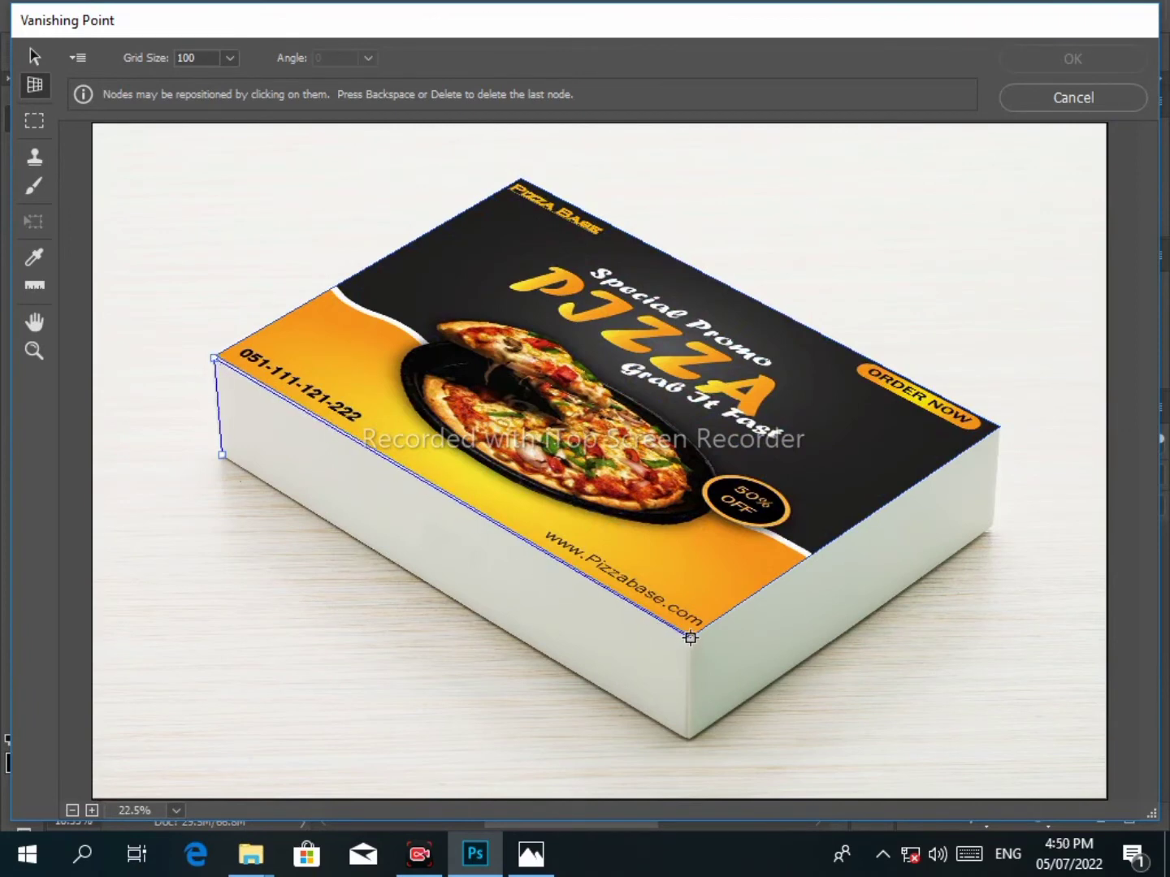
left_click(691, 638)
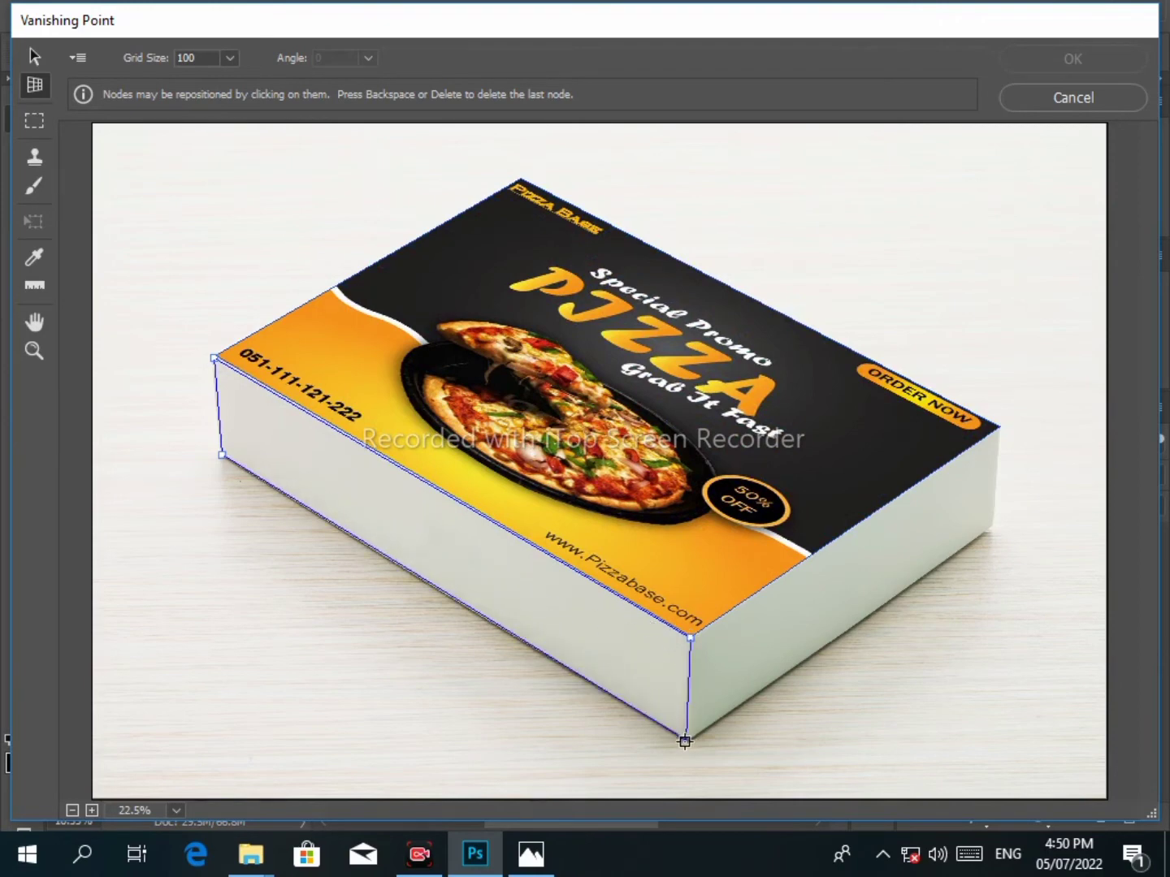
left_click(687, 740)
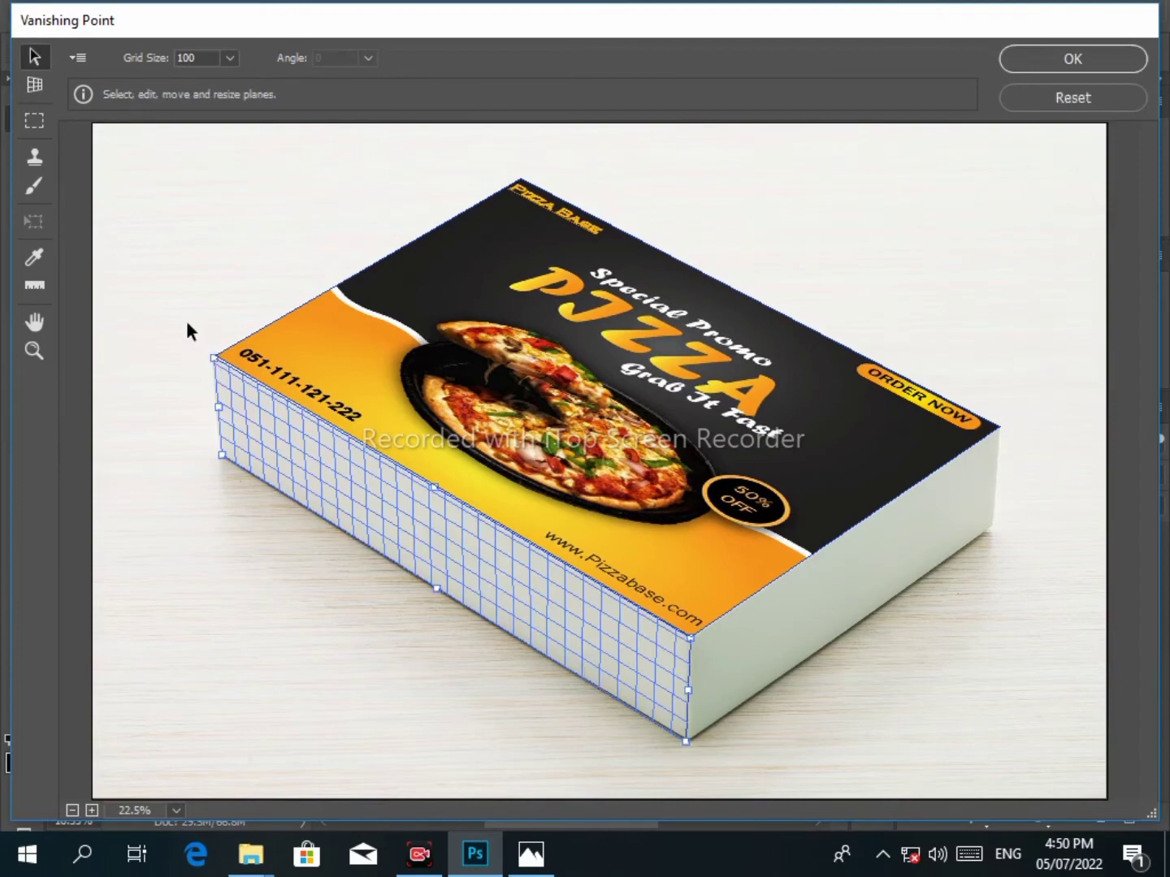
left_click(34, 351)
left_click(222, 383)
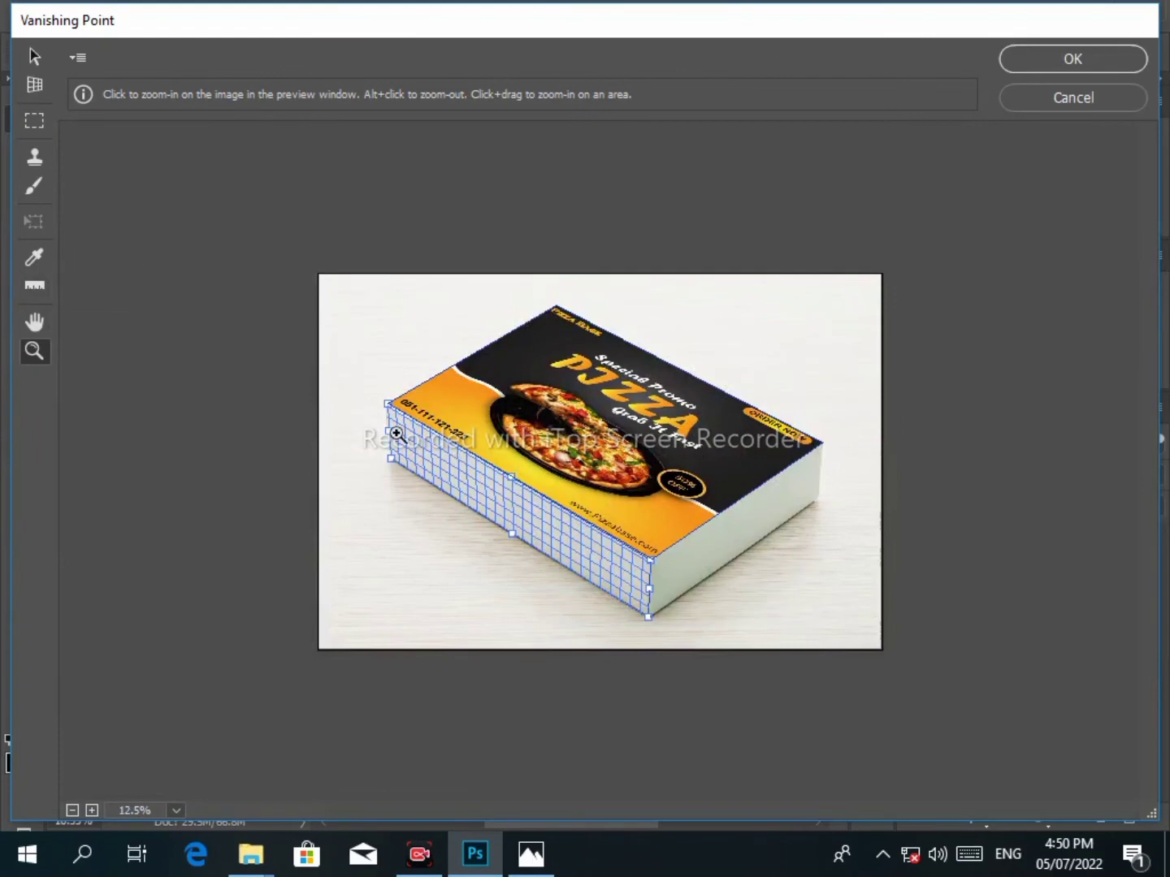
Step: Pan to the box's short right side and trace a perspective plane over it
left_click(411, 377)
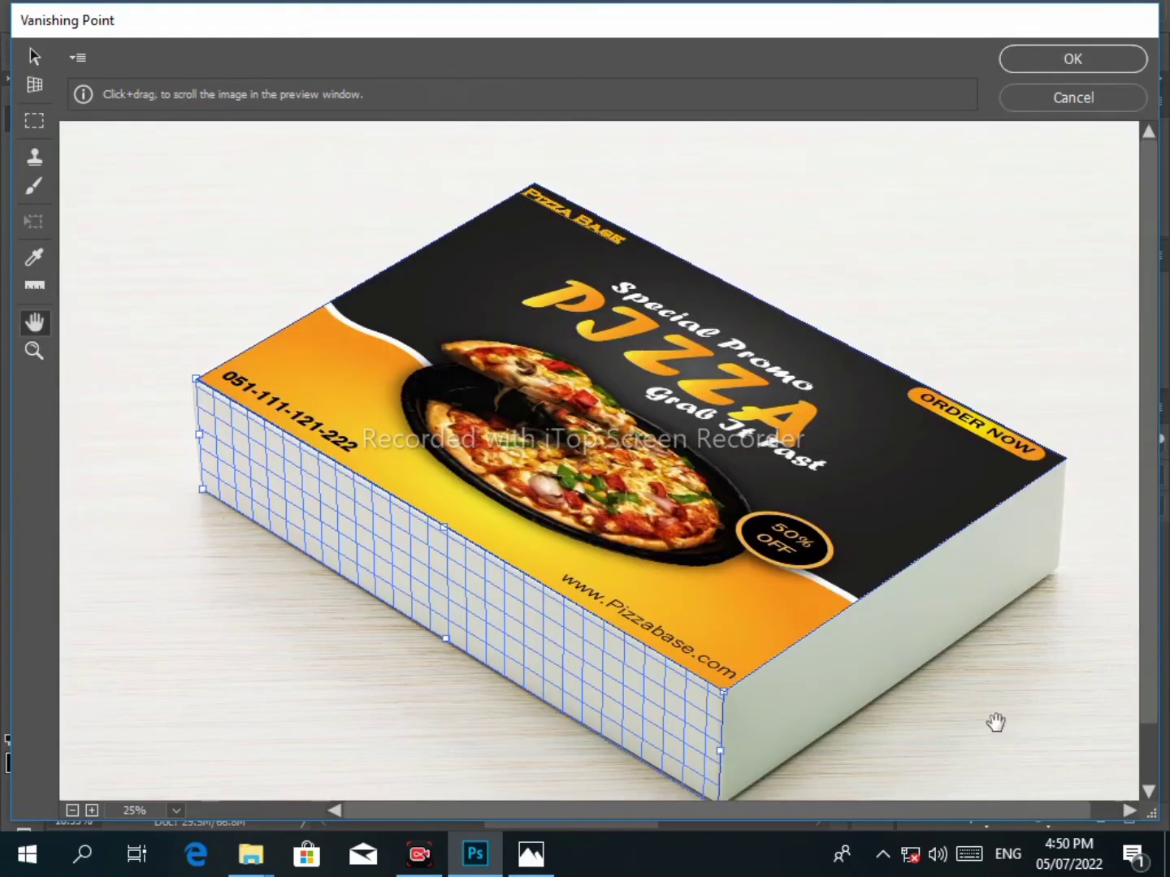
mouse_move(994, 723)
left_mouse_down()
mouse_move(982, 619)
mouse_move(918, 575)
left_mouse_up()
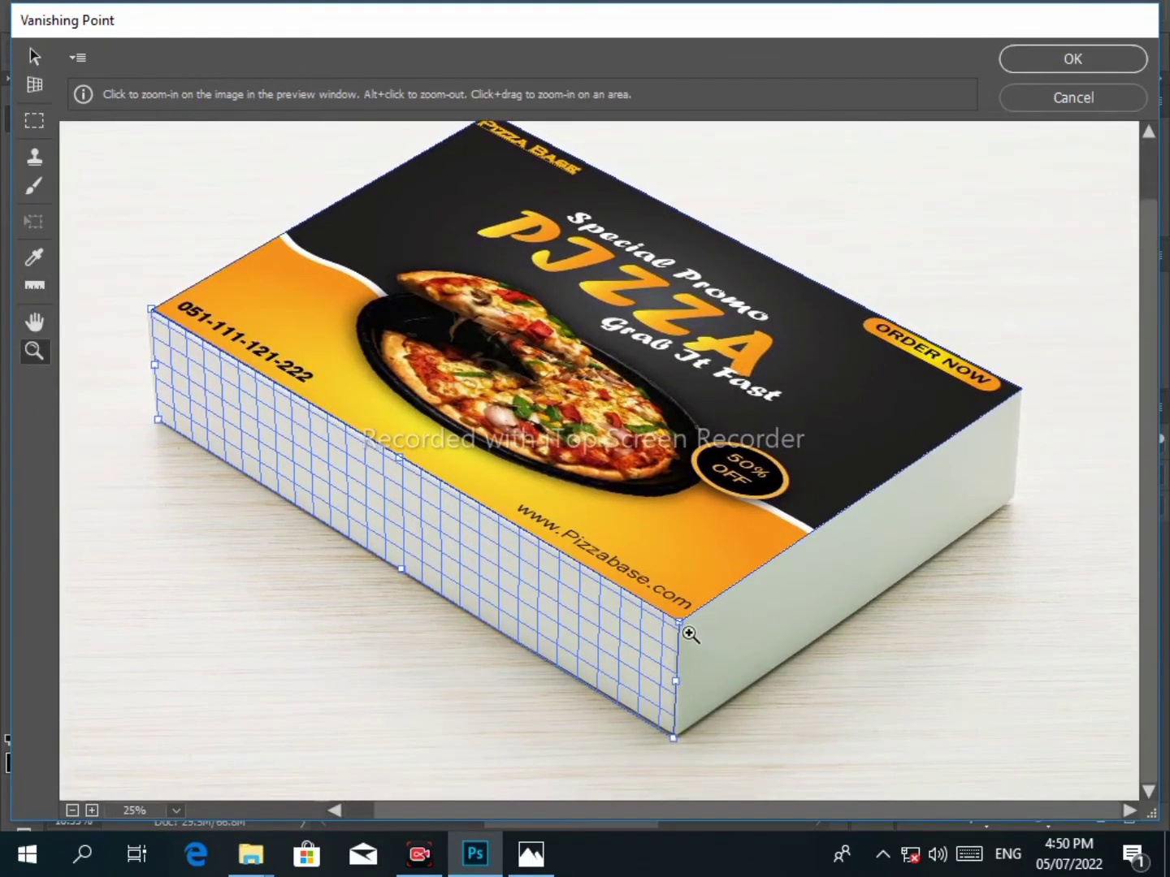
left_click(34, 85)
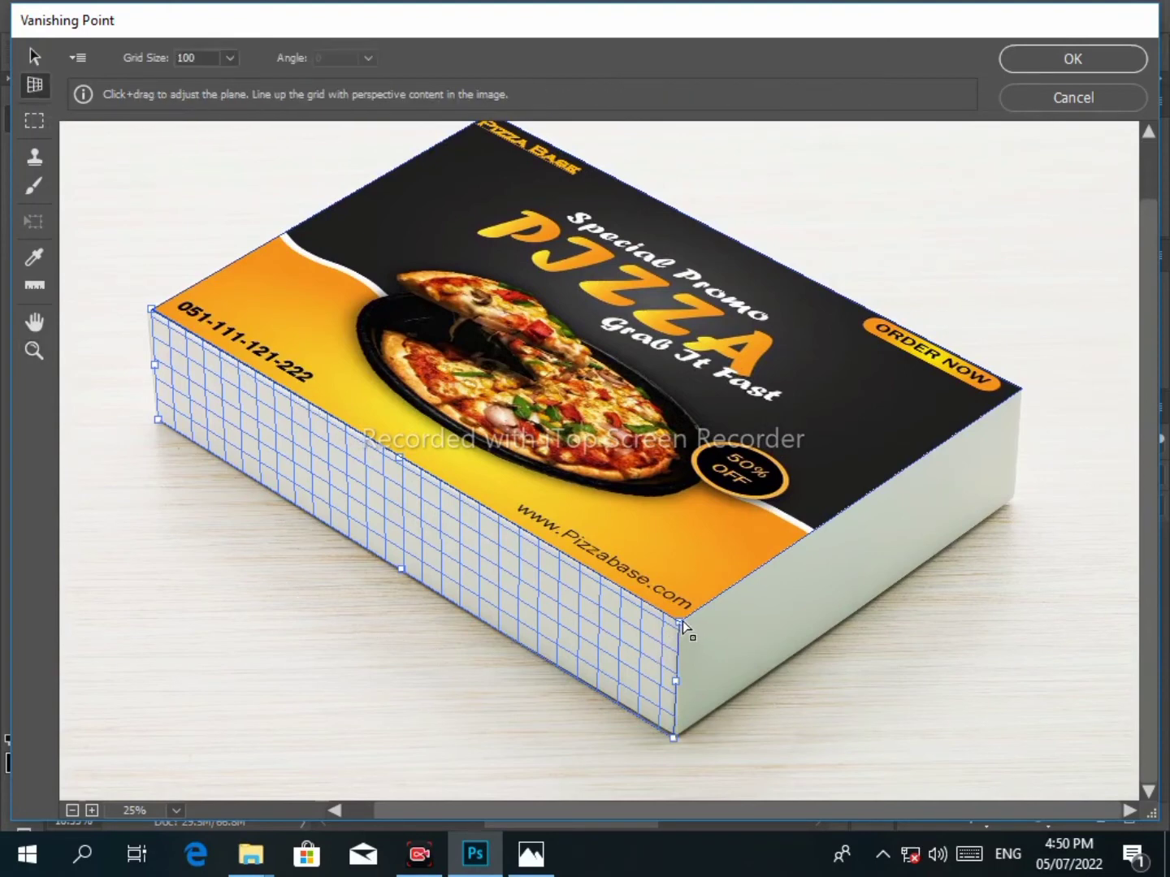
left_click(1022, 393)
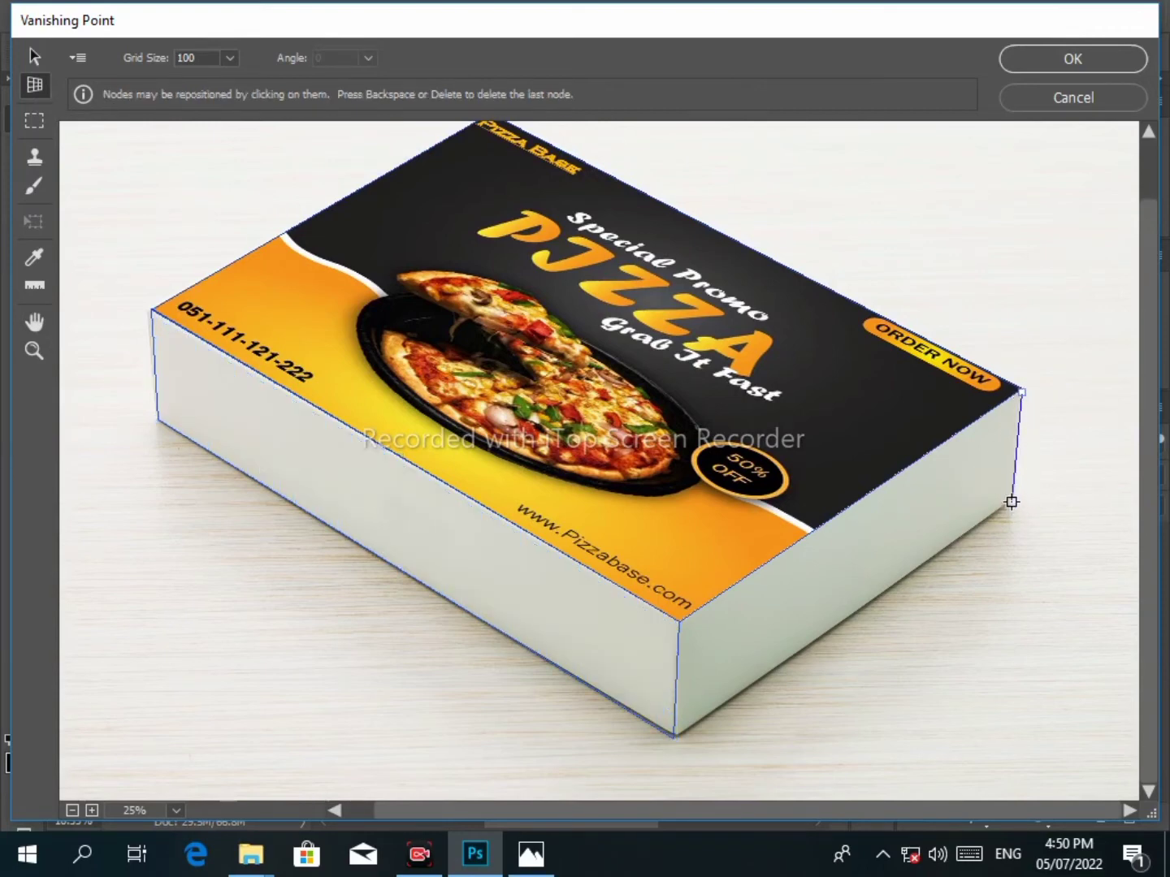
left_click(675, 739)
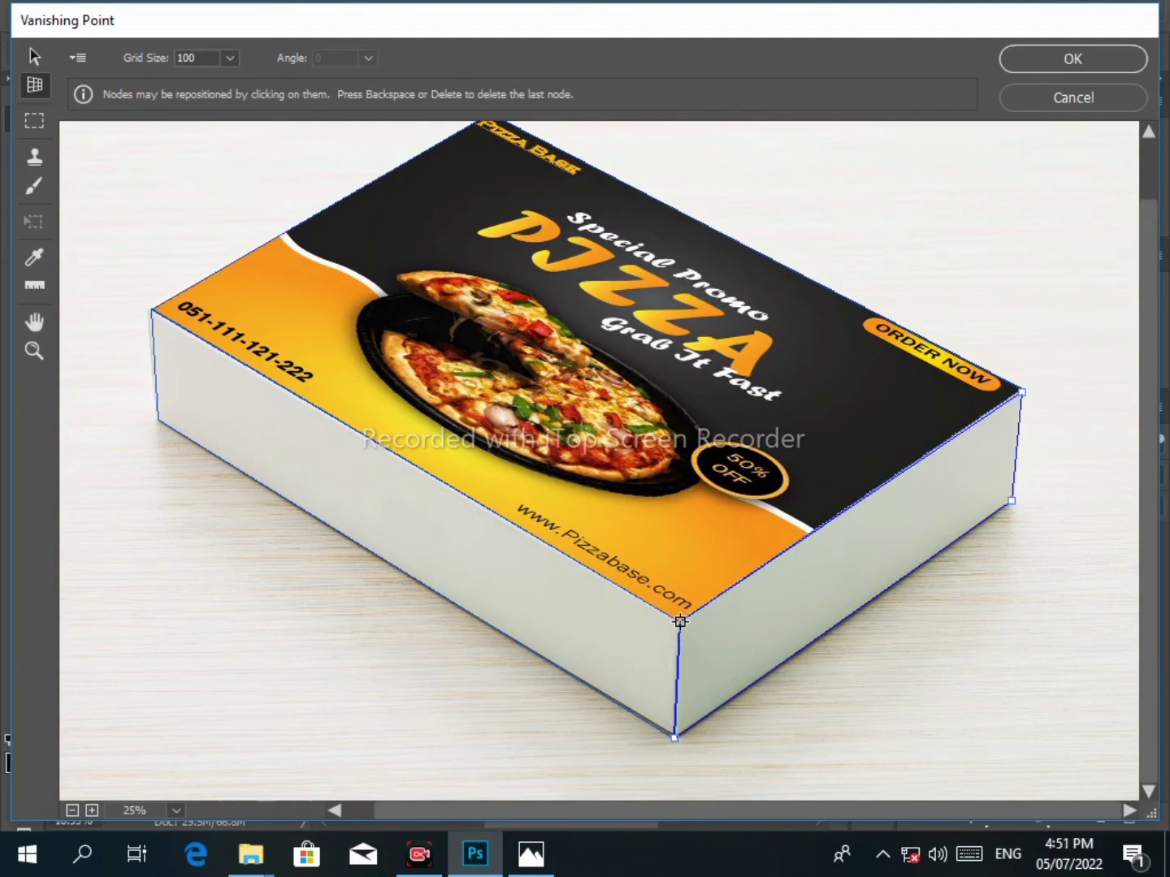
left_click(680, 622)
Step: Zoom in, snap the long side plane's top and bottom corners to the box, and apply
key("ctrl+plus")
key("ctrl+plus")
key("ctrl+plus")
scroll(673, 699, "down", 3)
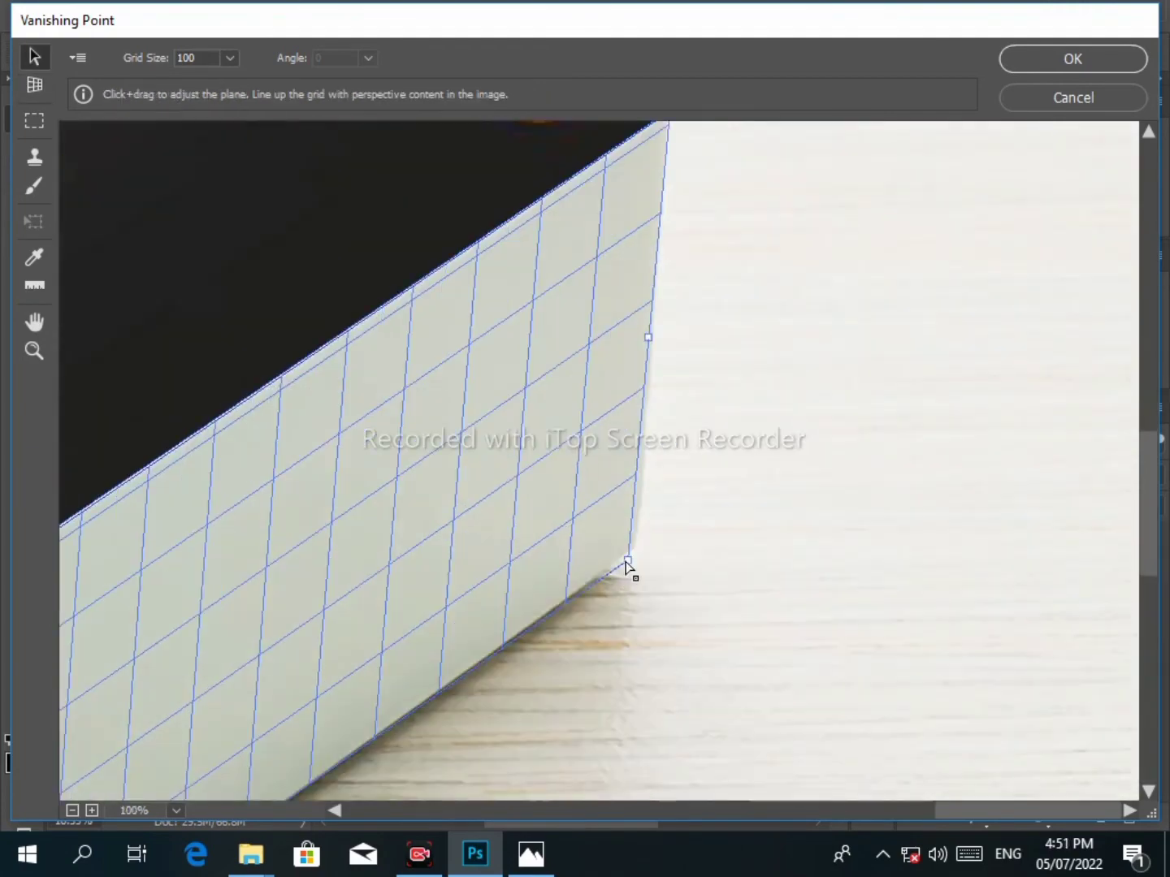
left_click_drag(588, 666, 451, 580)
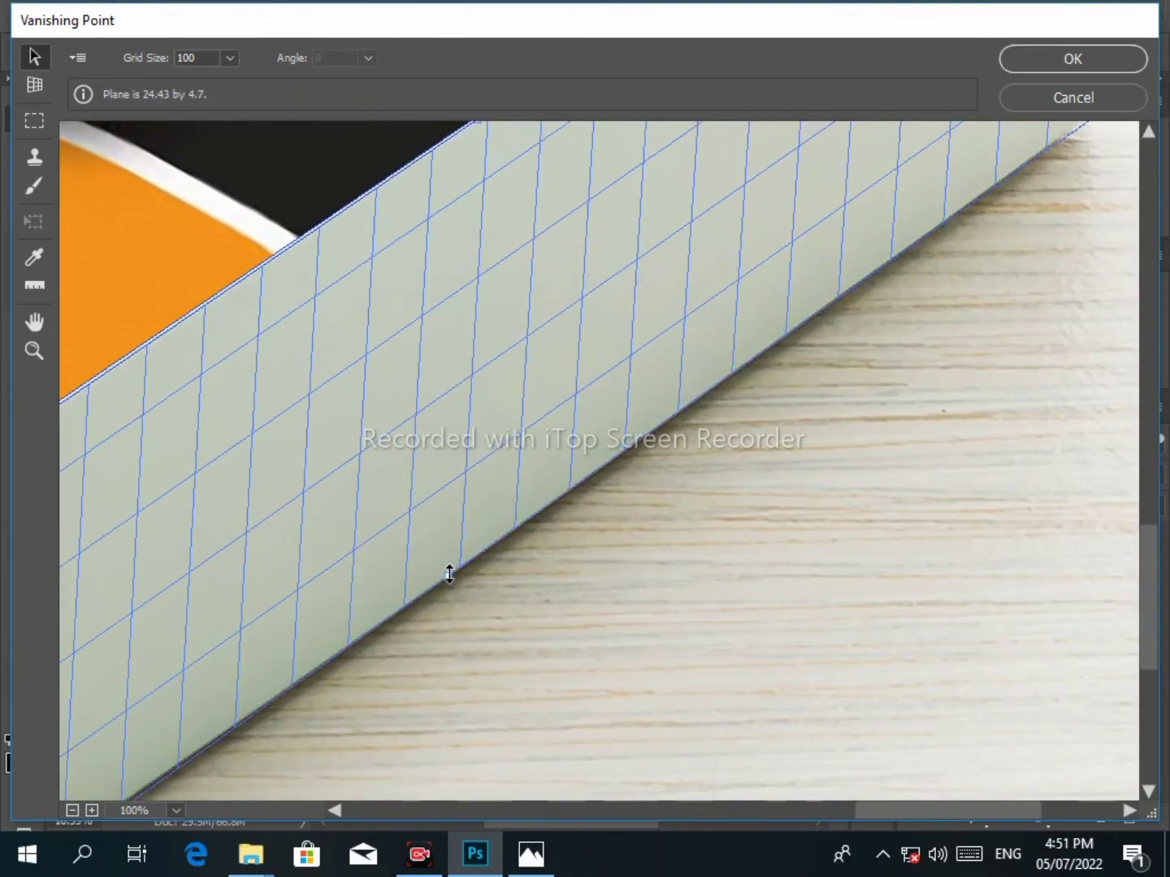
scroll(449, 574, "down", 5)
scroll(449, 574, "left", 5)
left_click(140, 685)
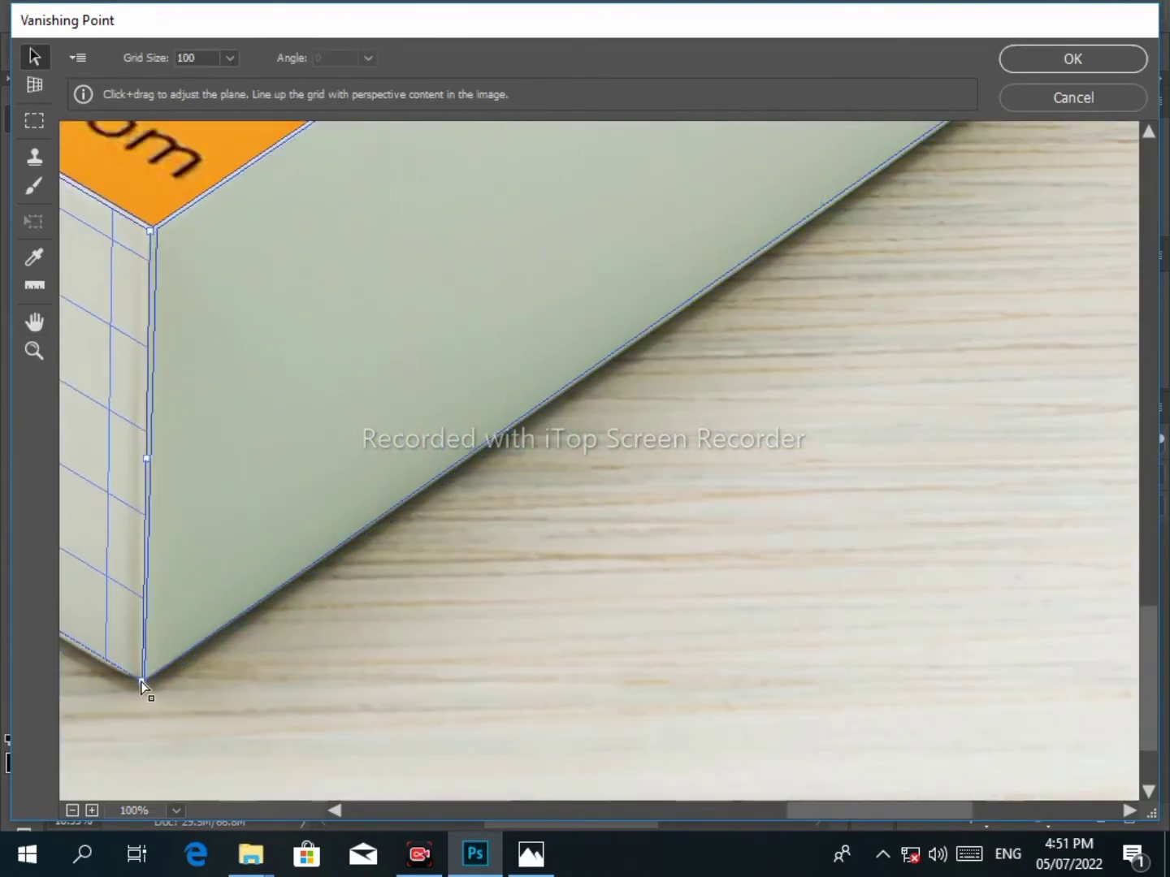
left_click_drag(140, 685, 144, 681)
left_click(160, 234)
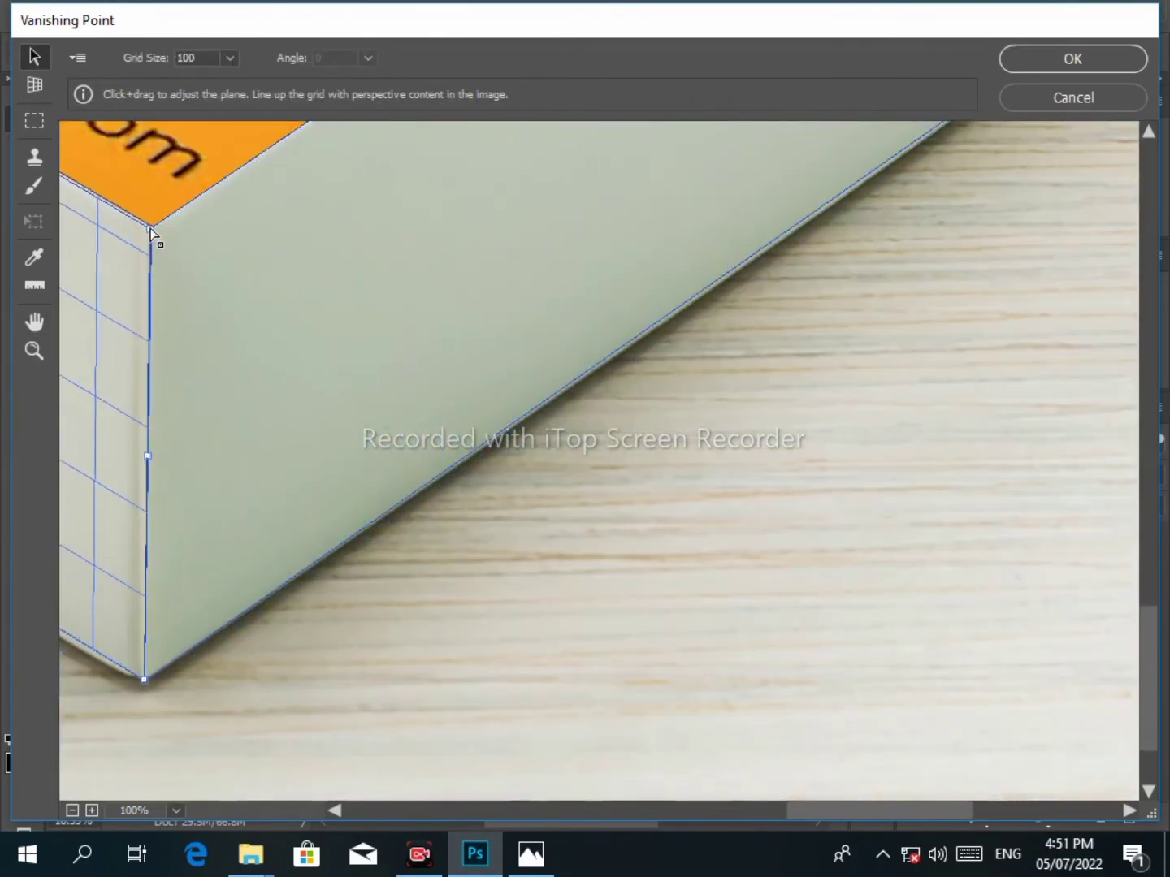
left_click_drag(151, 234, 154, 235)
left_click(1047, 68)
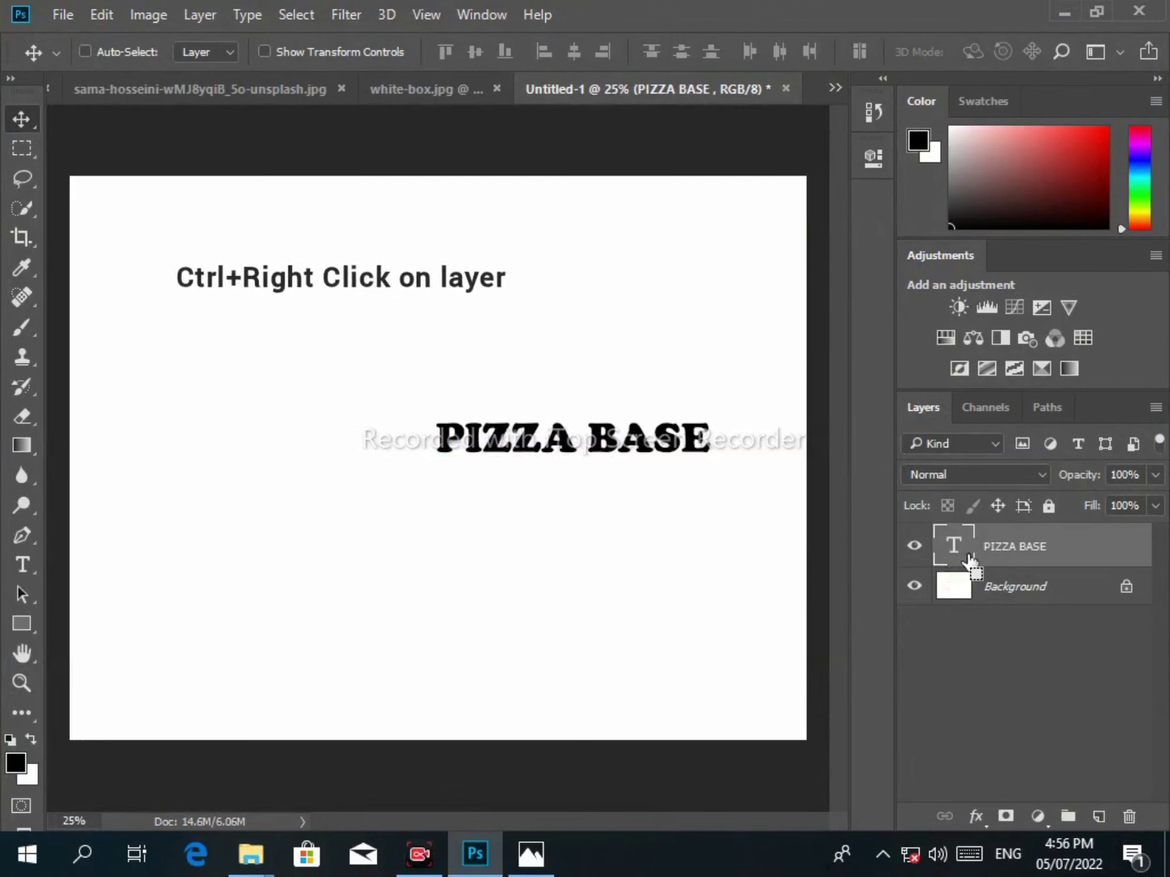
Step: Load the PIZZA BASE text as a selection, copy it, and switch to white-box.jpg
left_click(949, 560, "ctrl")
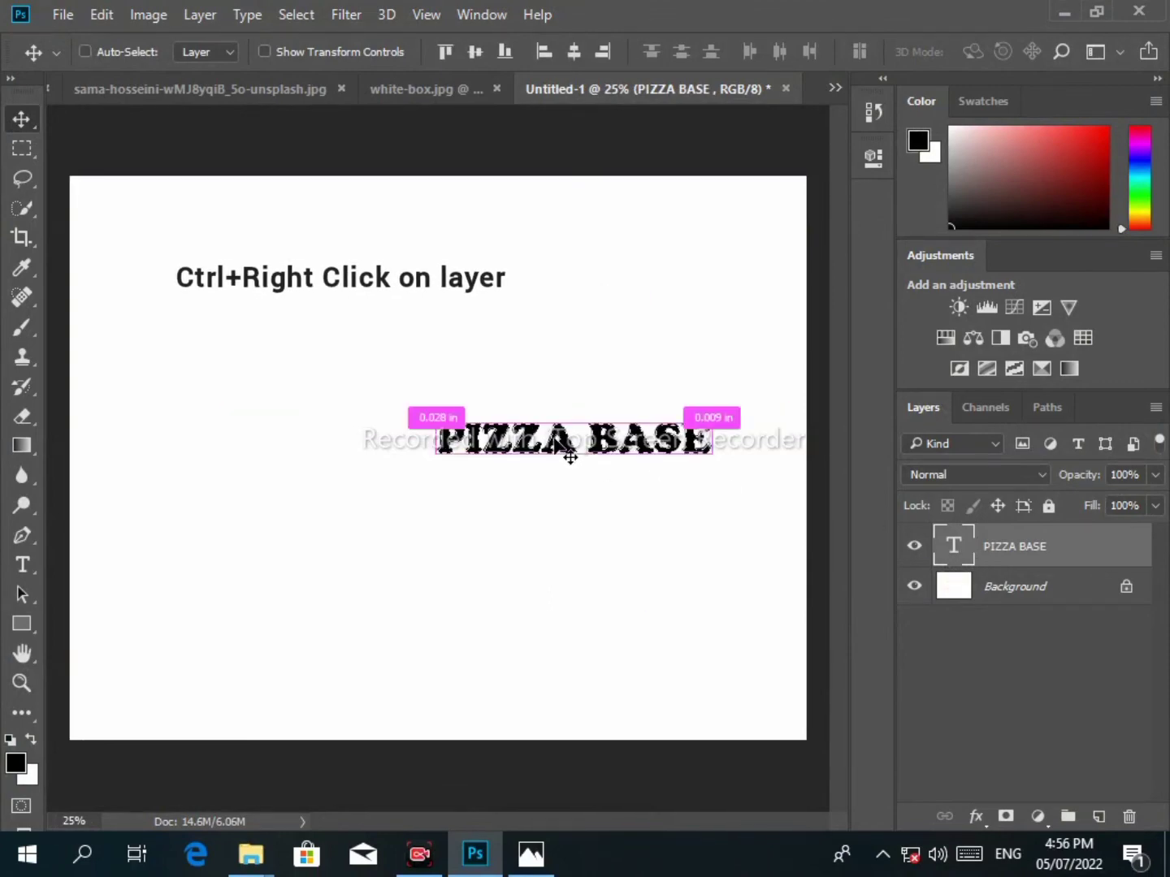
key("ctrl+c")
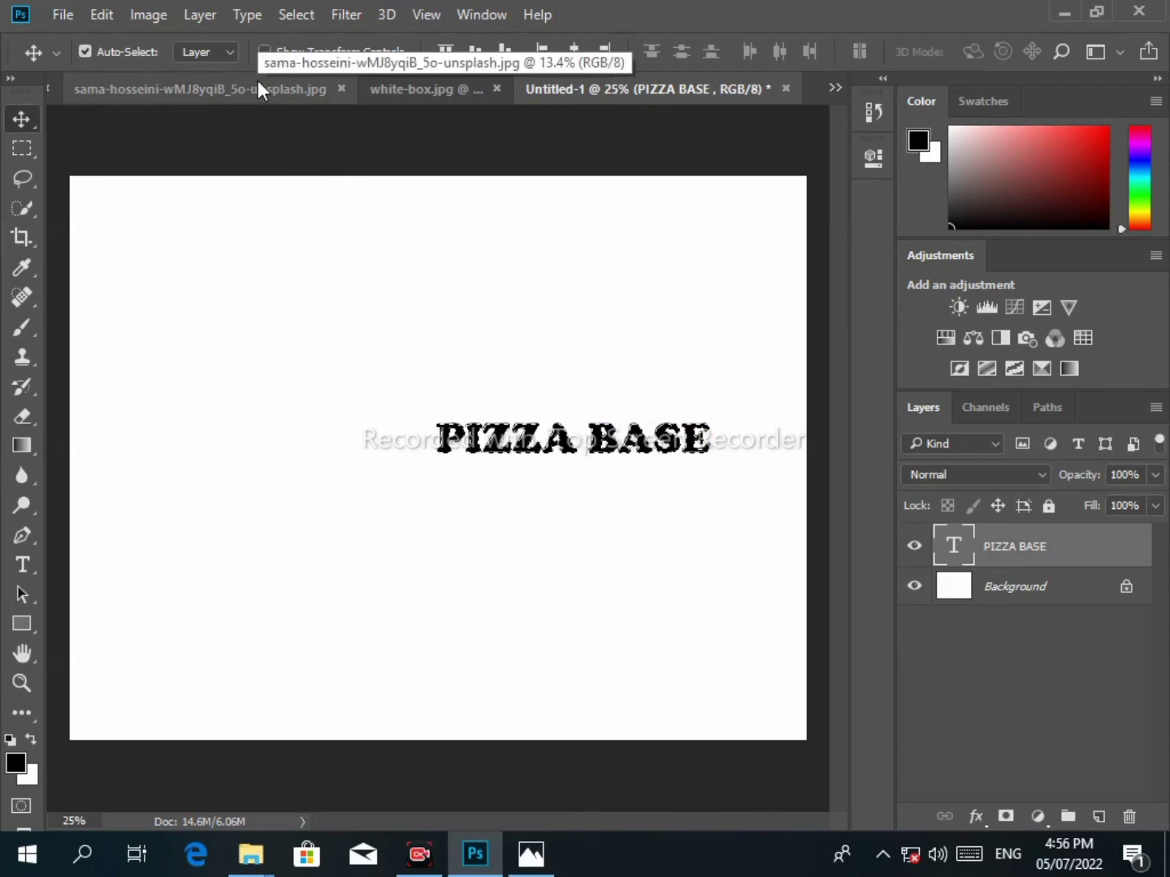
left_click(427, 89)
Step: In Vanishing Point, paste the PIZZA BASE text onto the box's long front side
left_click(351, 15)
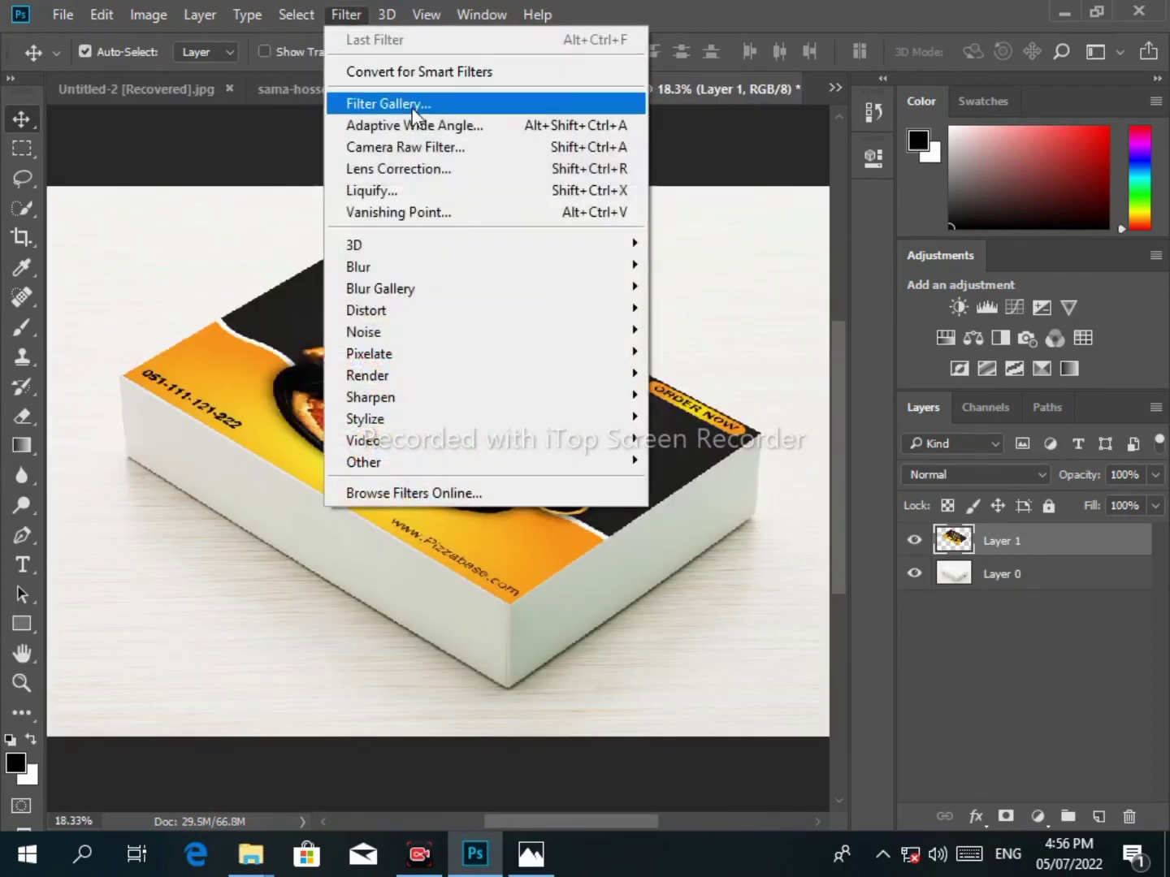
left_click(465, 218)
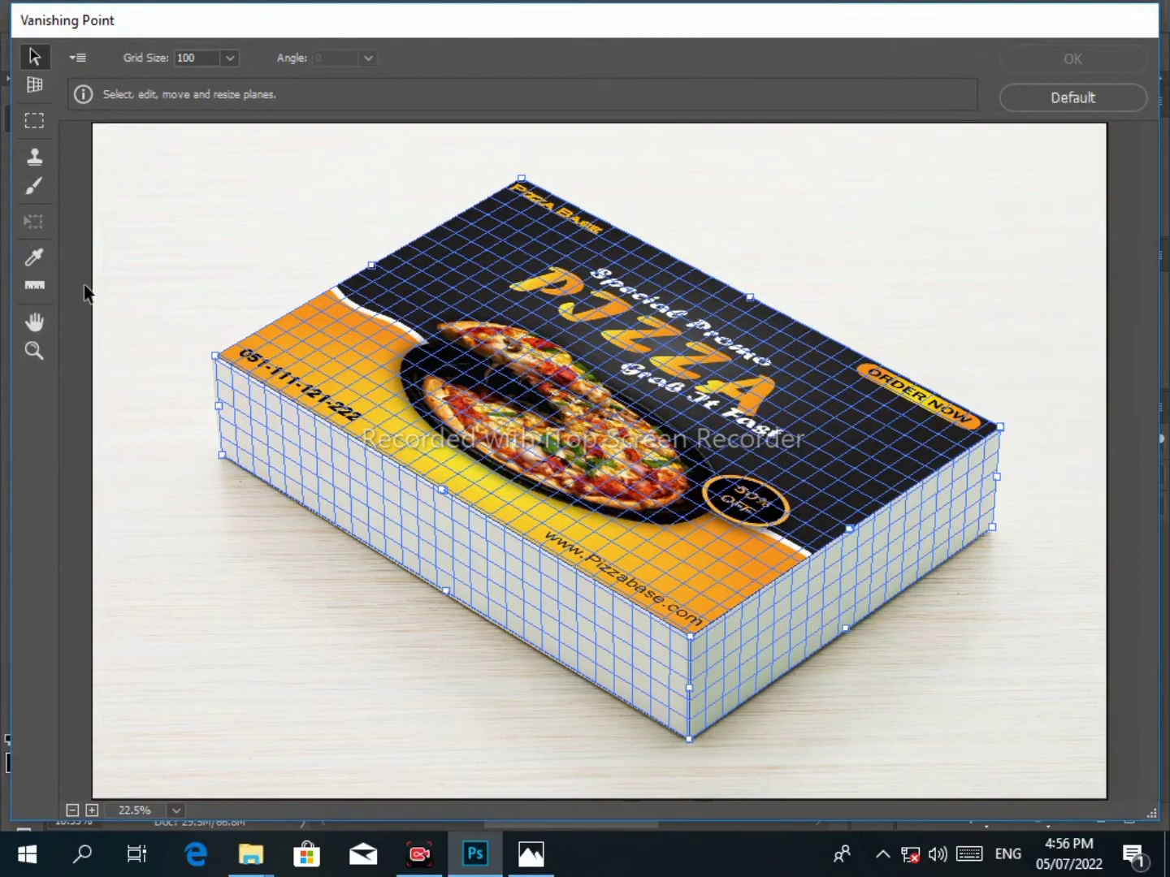
key("ctrl+v")
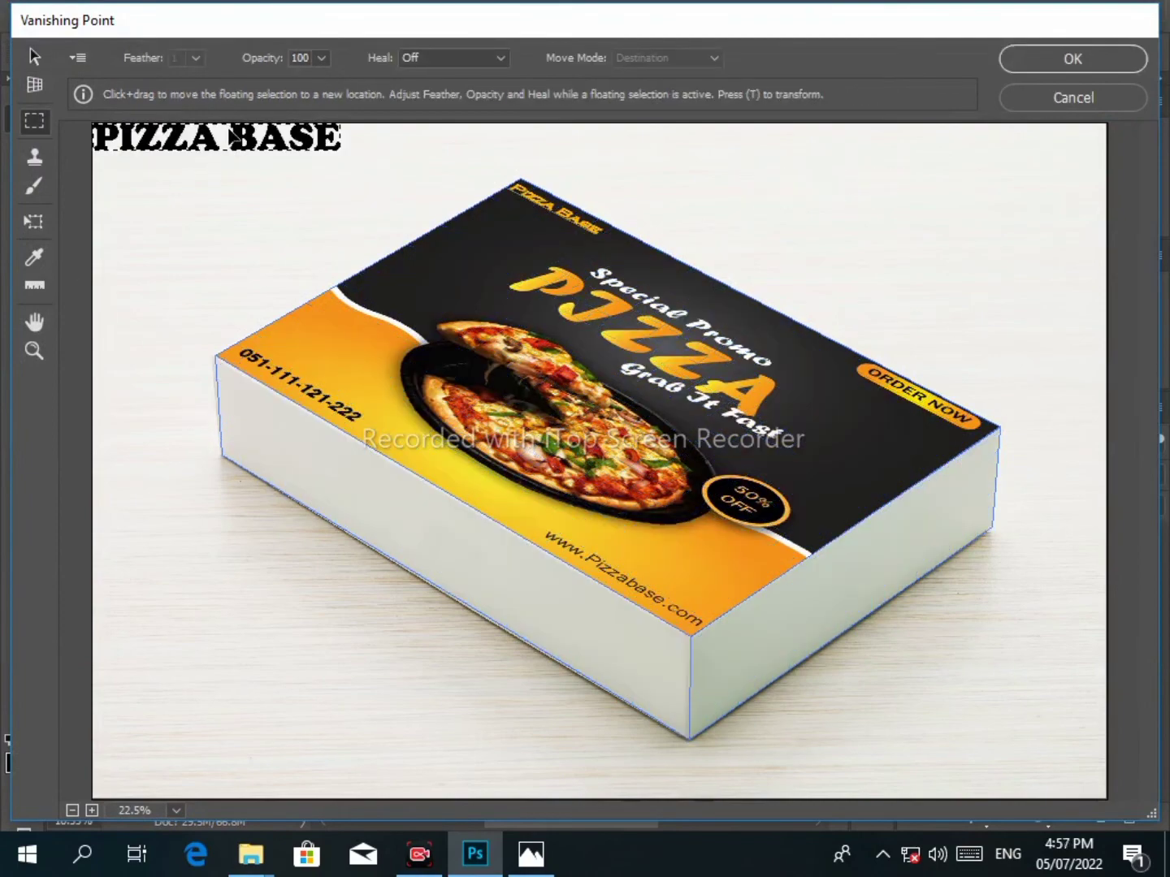
left_click_drag(238, 138, 427, 518)
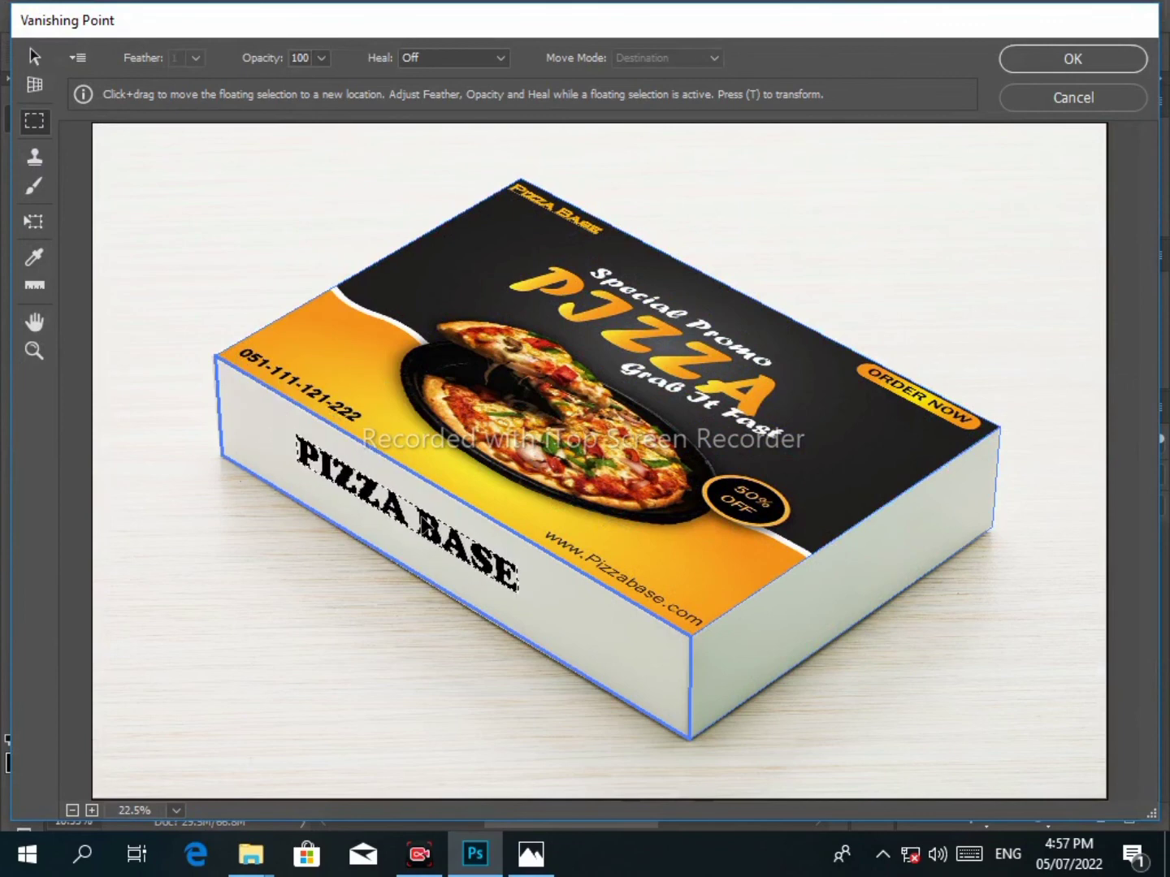
Step: Duplicate PIZZA BASE onto the short right side, apply the perspective, and select Layer 0
key("alt")
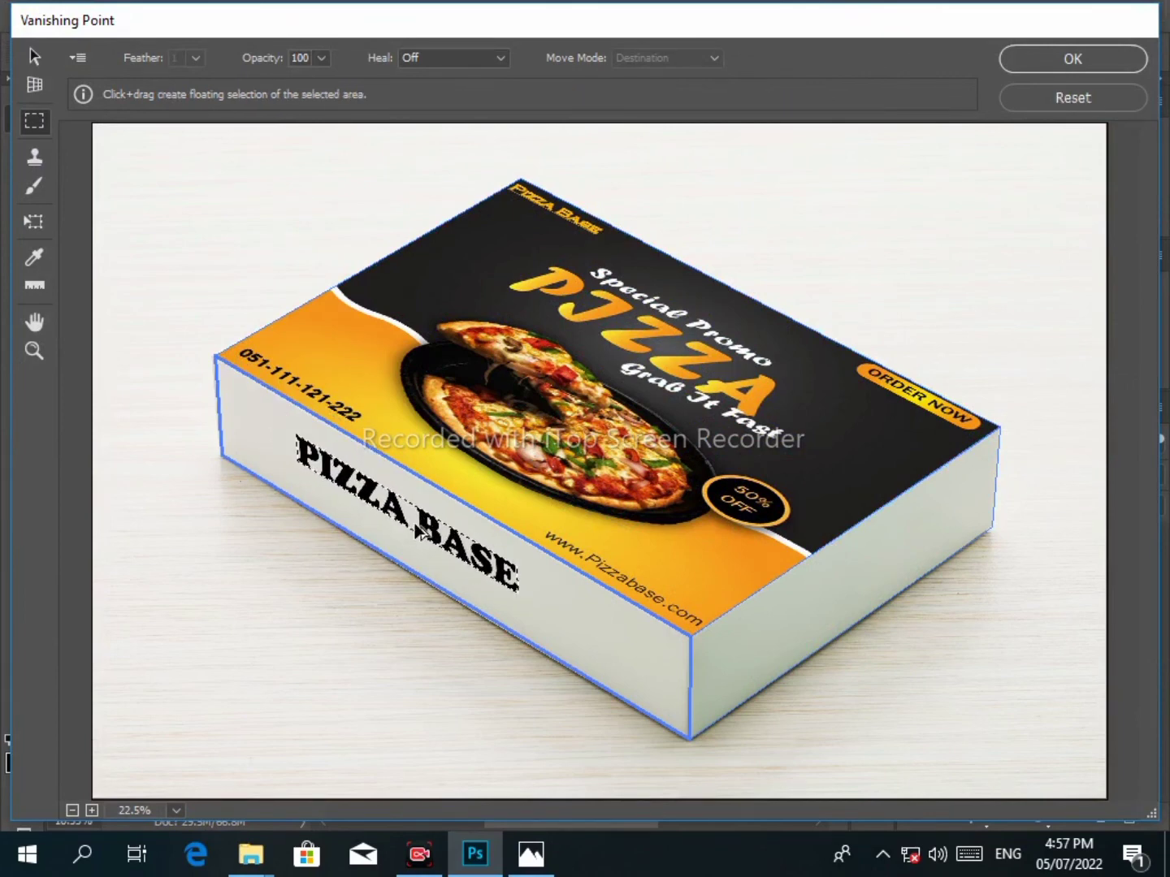
mouse_move(421, 528)
left_mouse_down()
mouse_move(849, 602)
mouse_move(858, 581)
left_mouse_up()
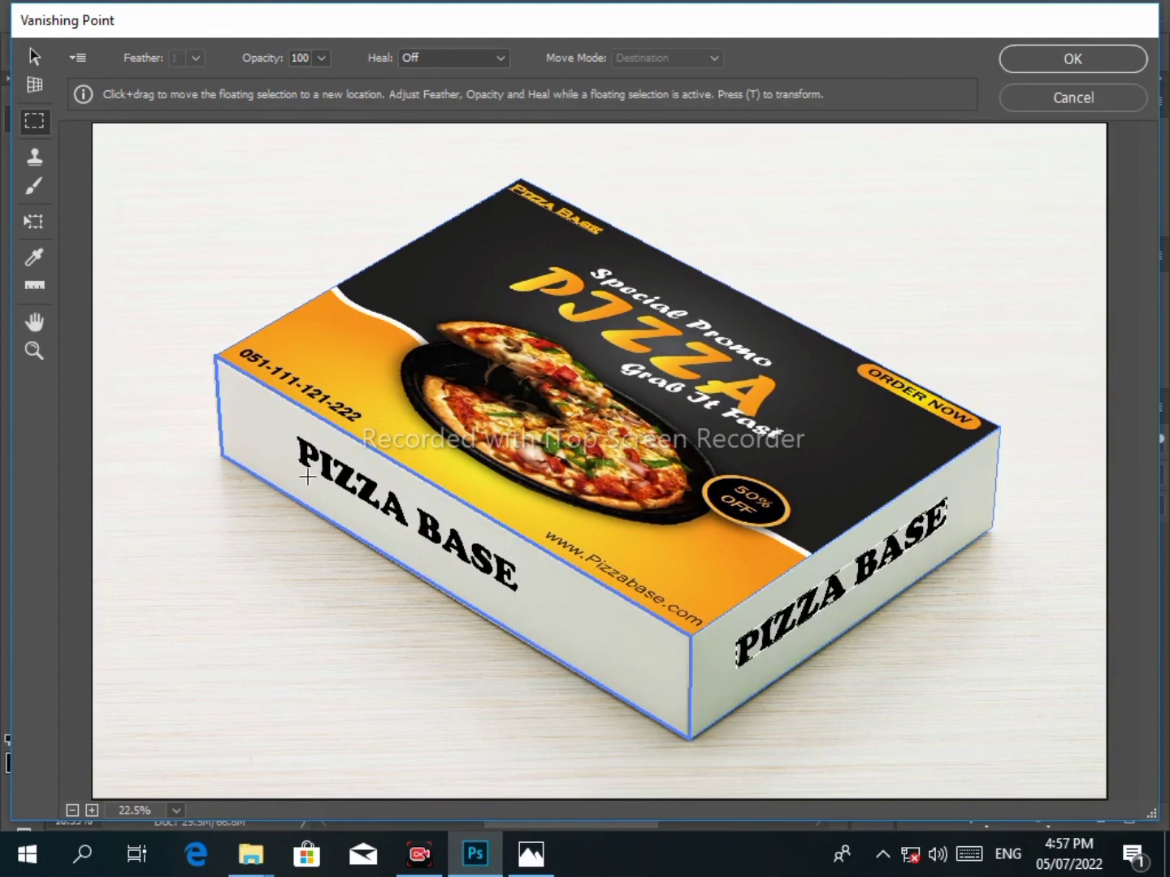
left_click(223, 432)
left_click(34, 56)
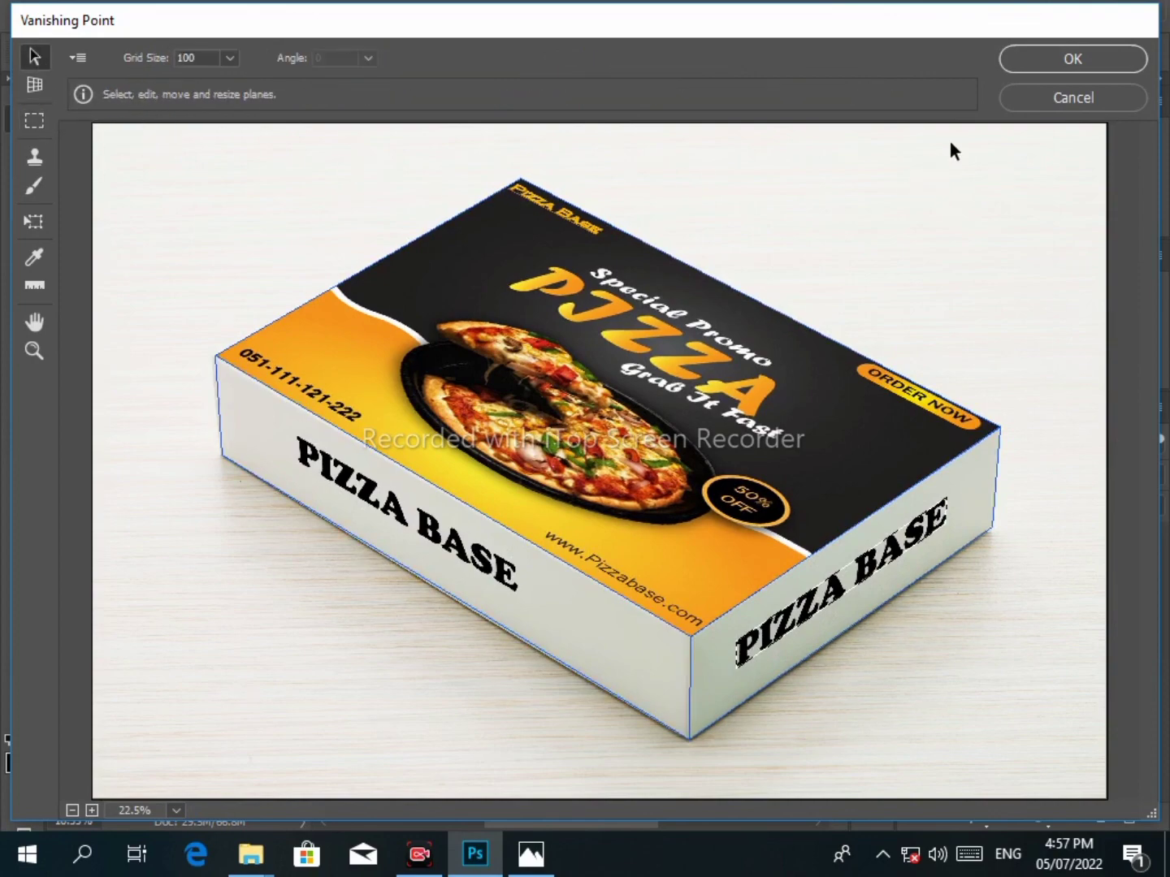
left_click(1036, 55)
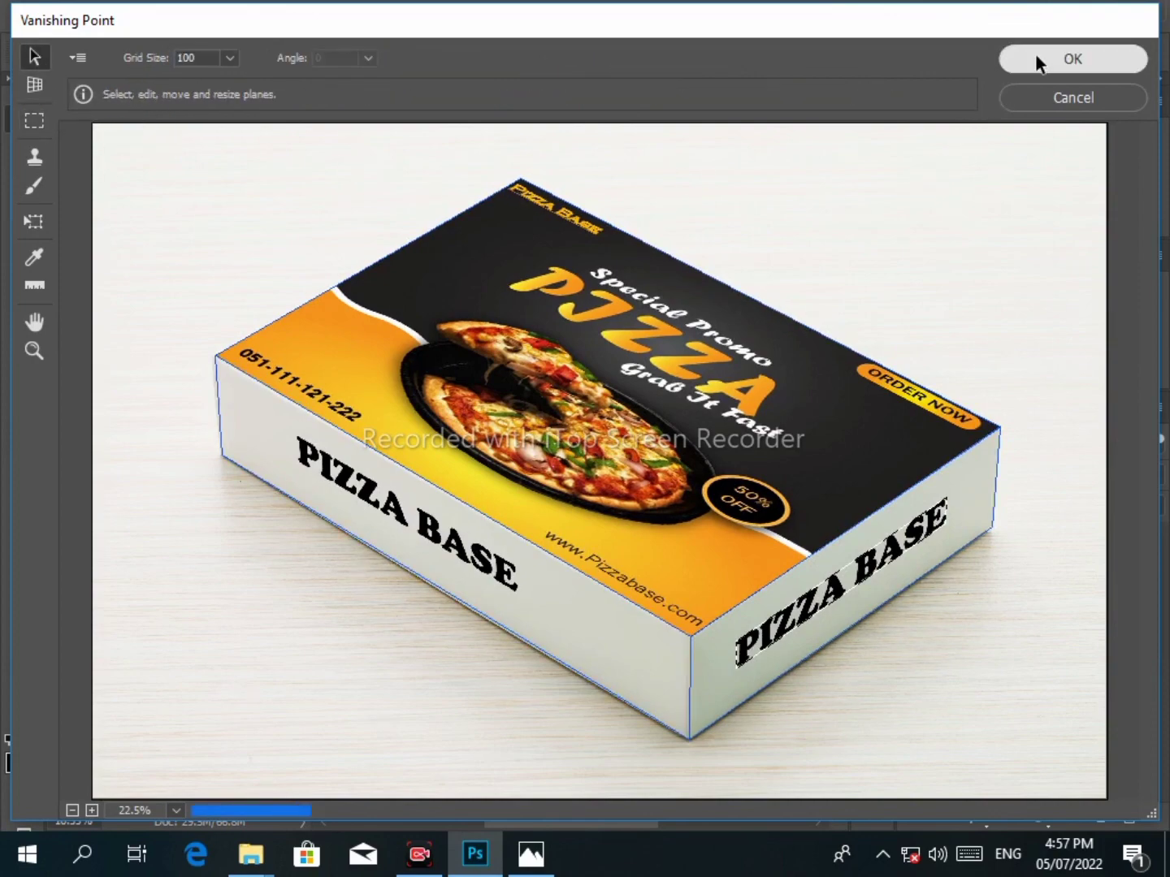
left_click(644, 298)
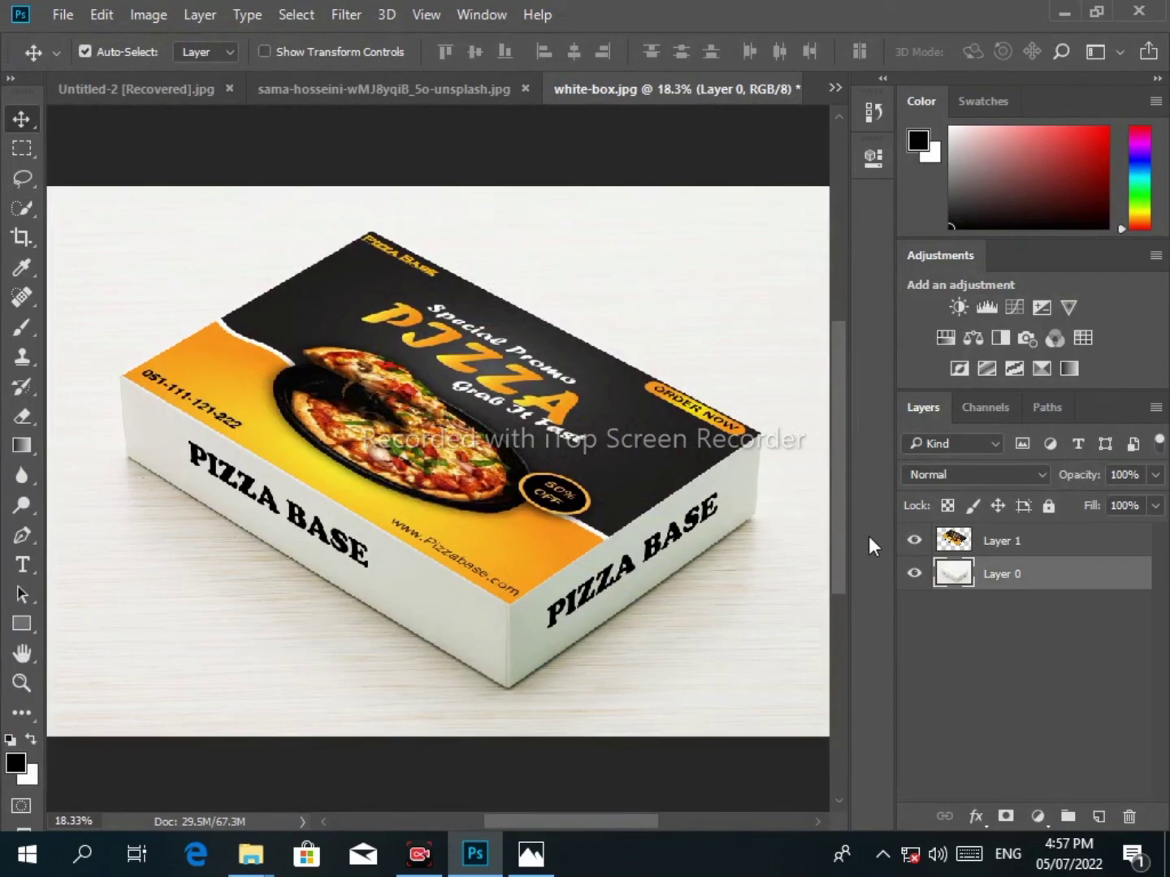